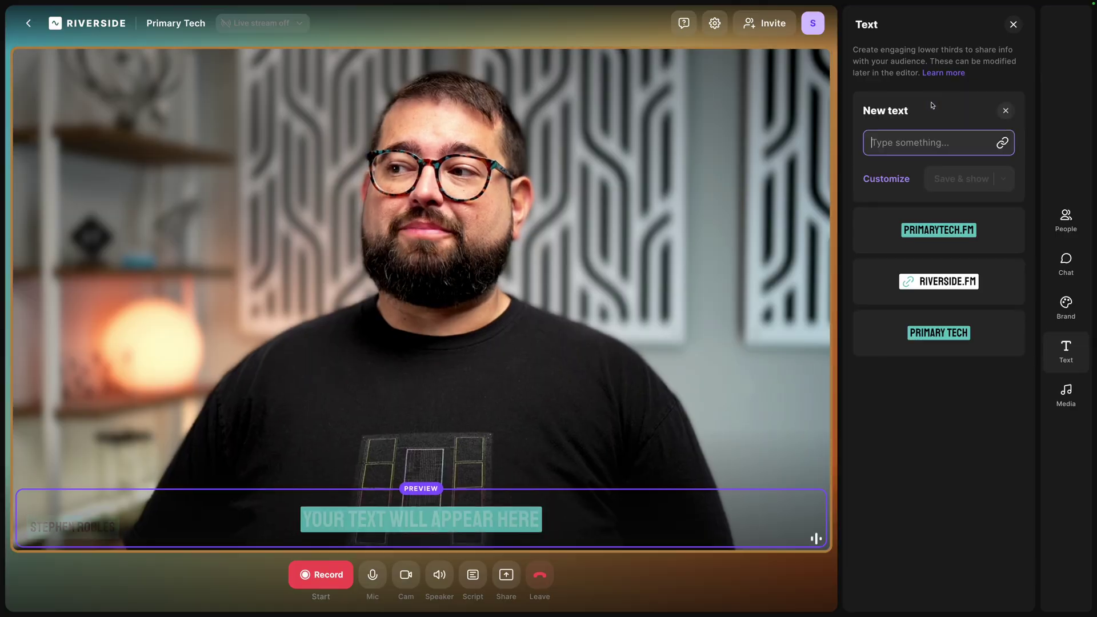
Draft a lower third reading 'Ryan Reynolds | Movie Star' and expand its styling options
text(Ryan Reynolds | Movie Star)
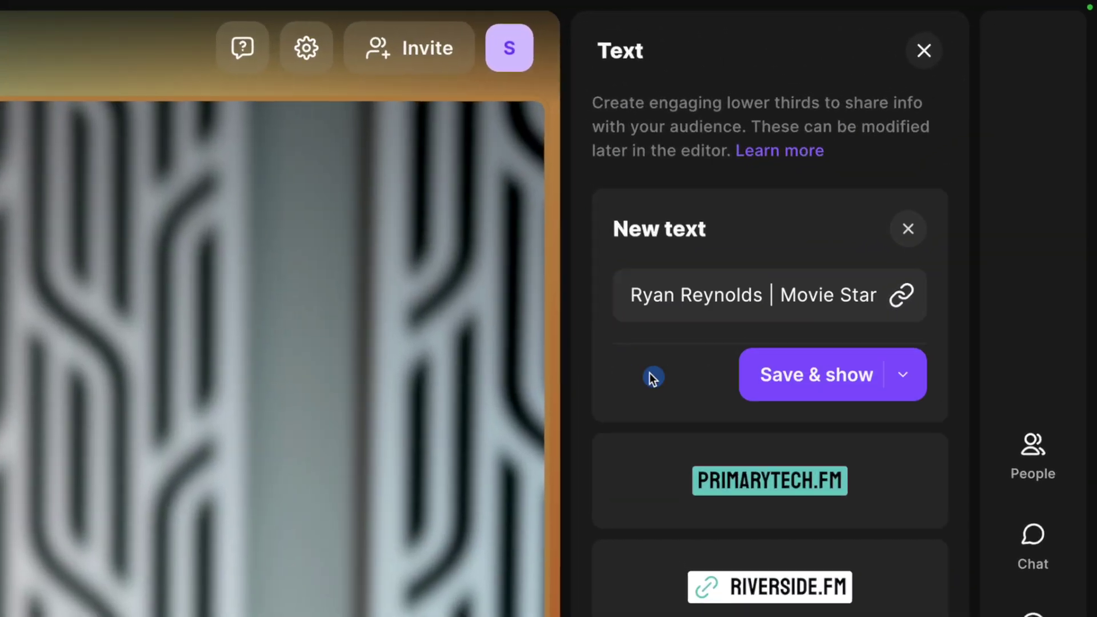
click(657, 371)
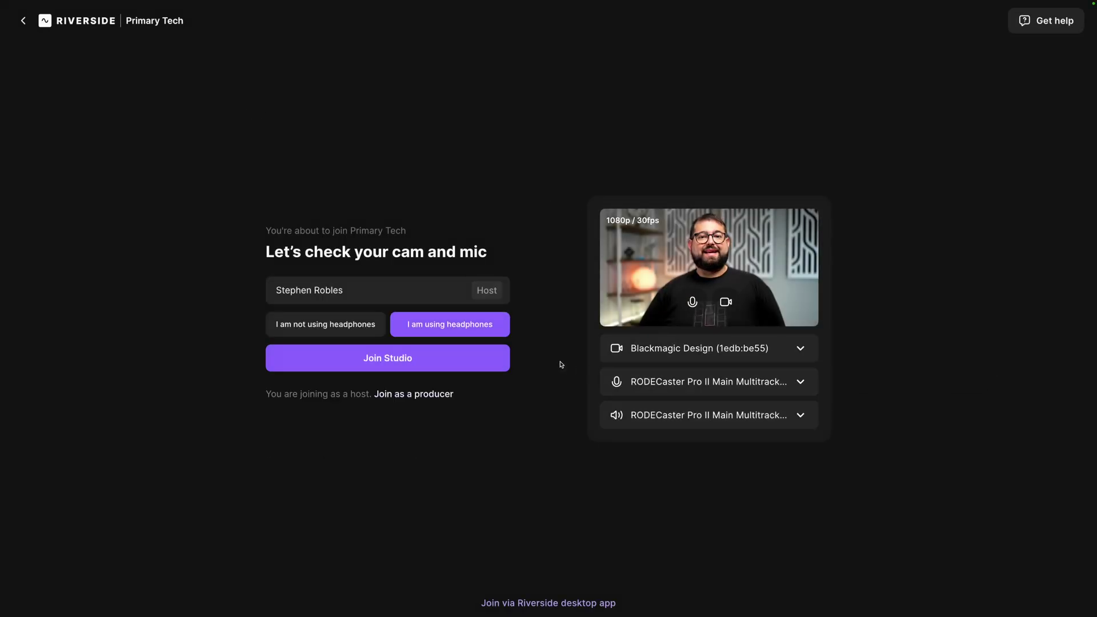
Join the Primary Tech studio from the lobby's camera and mic check page
click(475, 352)
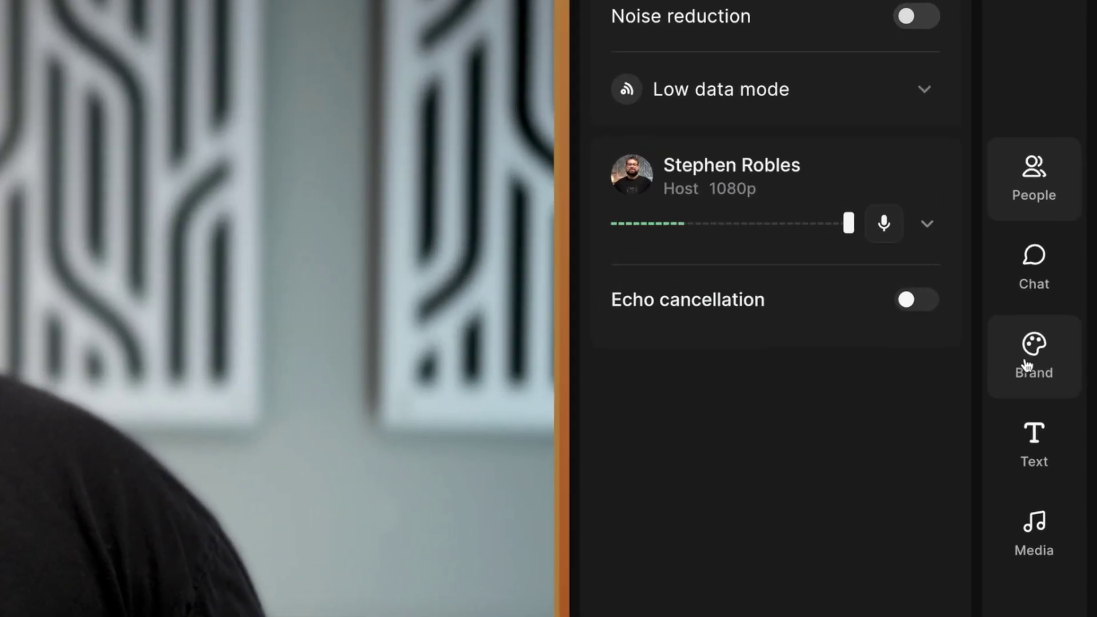
In Brand settings, switch the studio theme to Riverside, then back toward Prismatic
click(1063, 312)
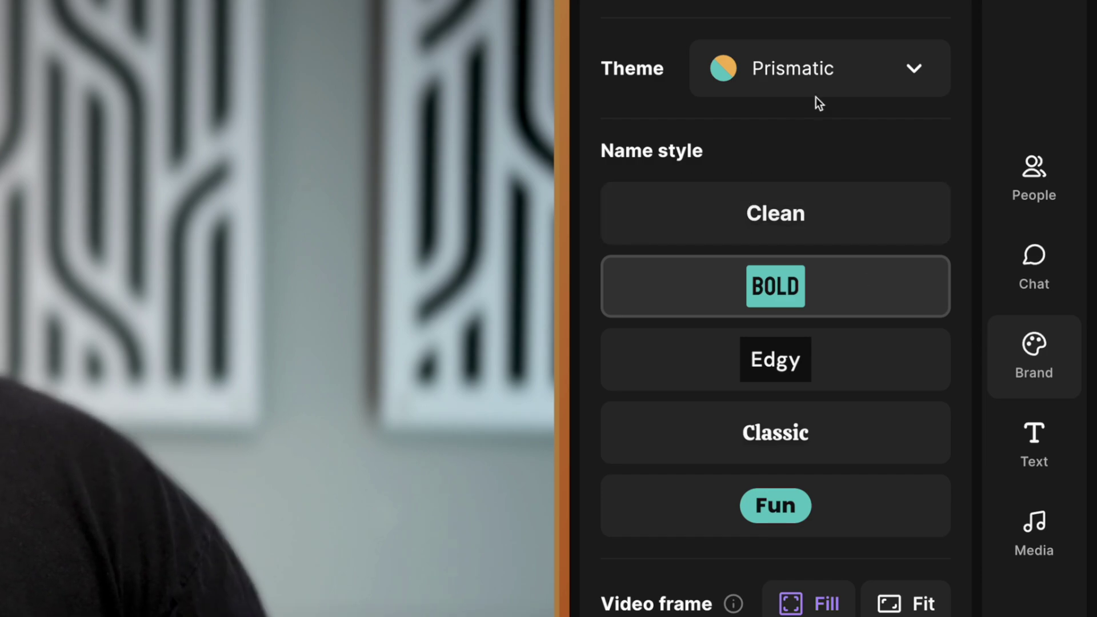
click(820, 79)
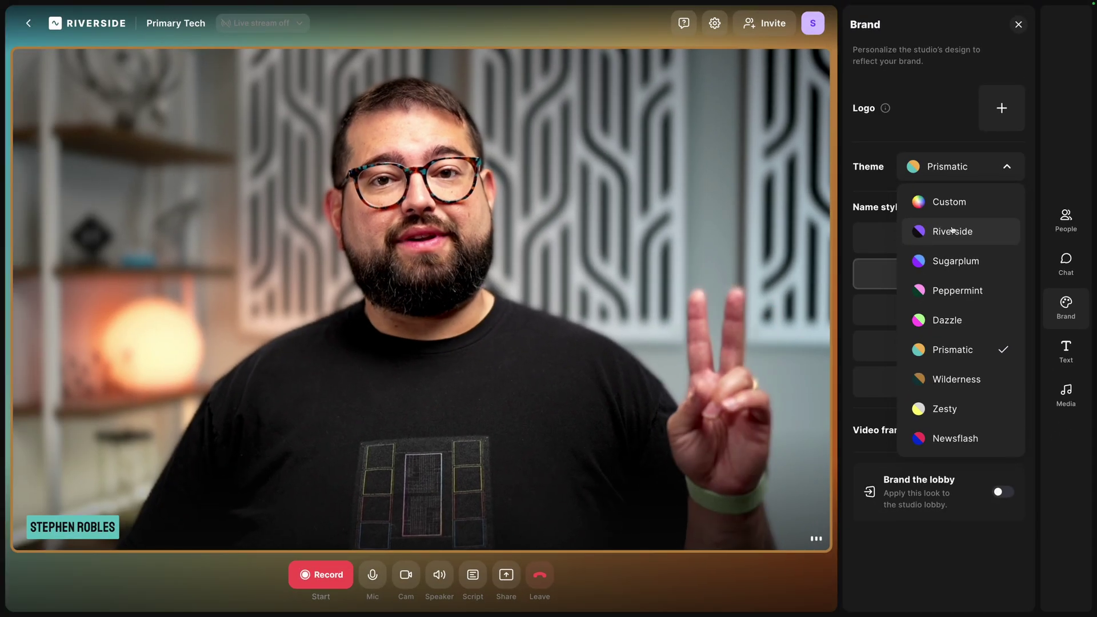
click(803, 197)
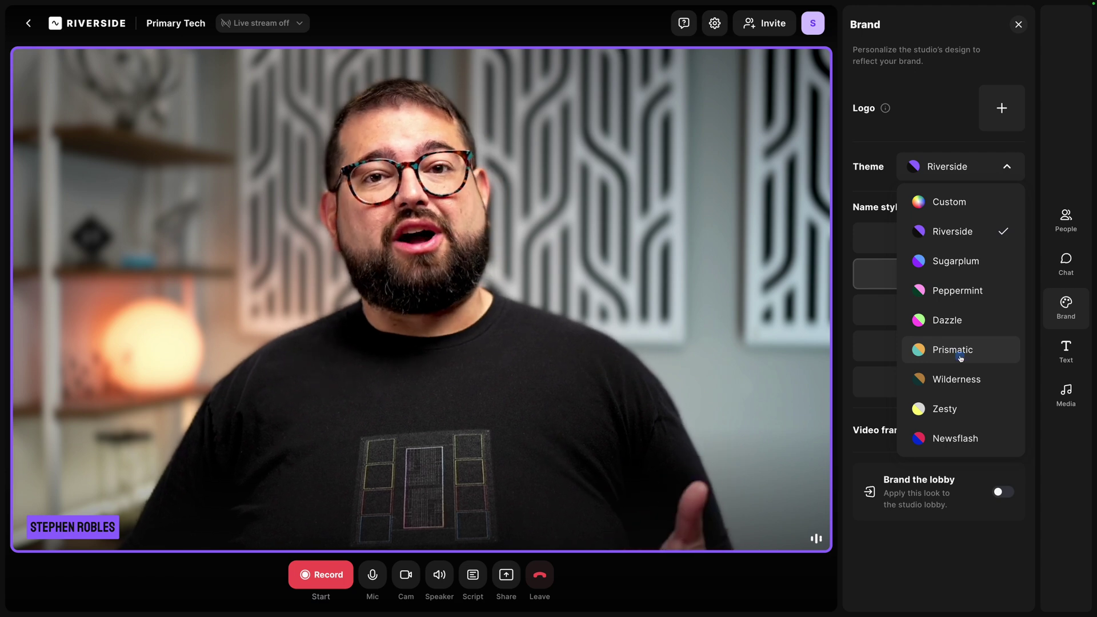
click(960, 357)
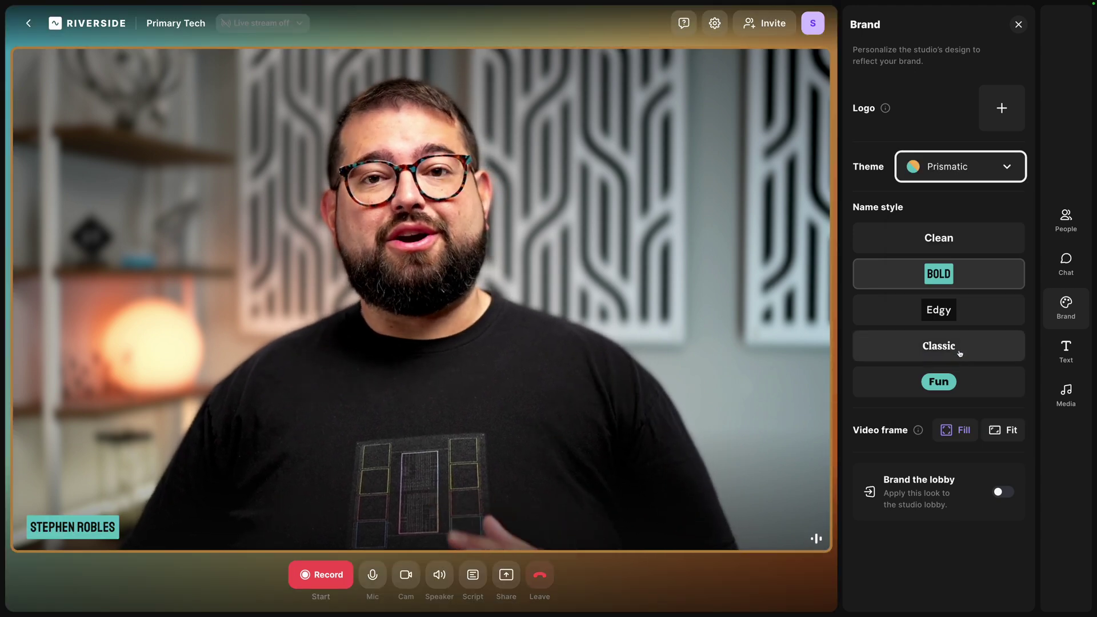
click(960, 166)
click(955, 201)
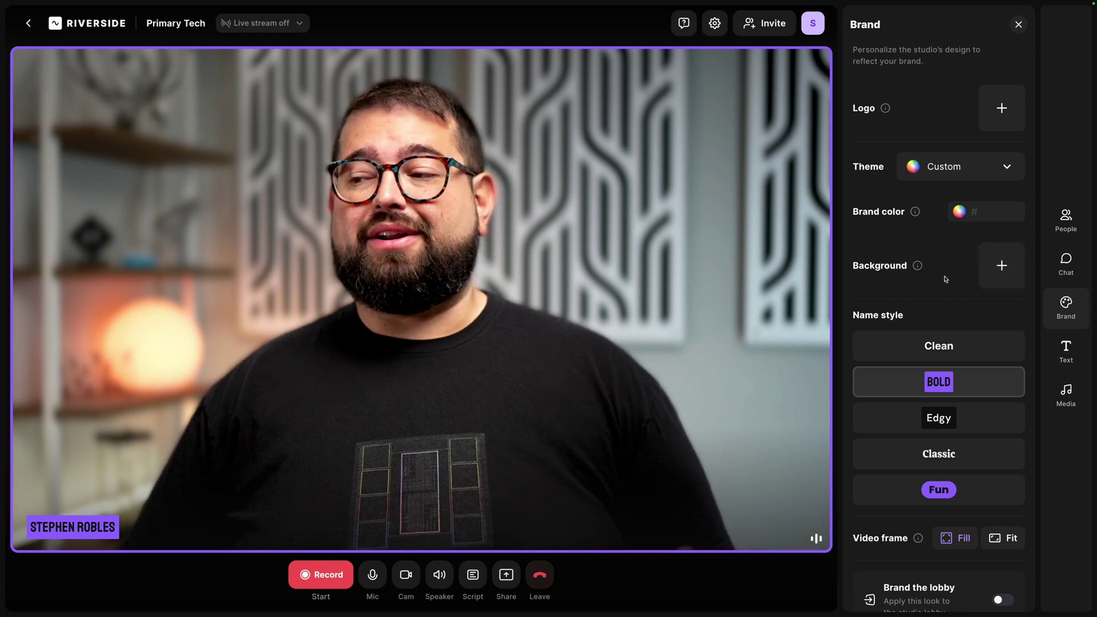
click(1002, 266)
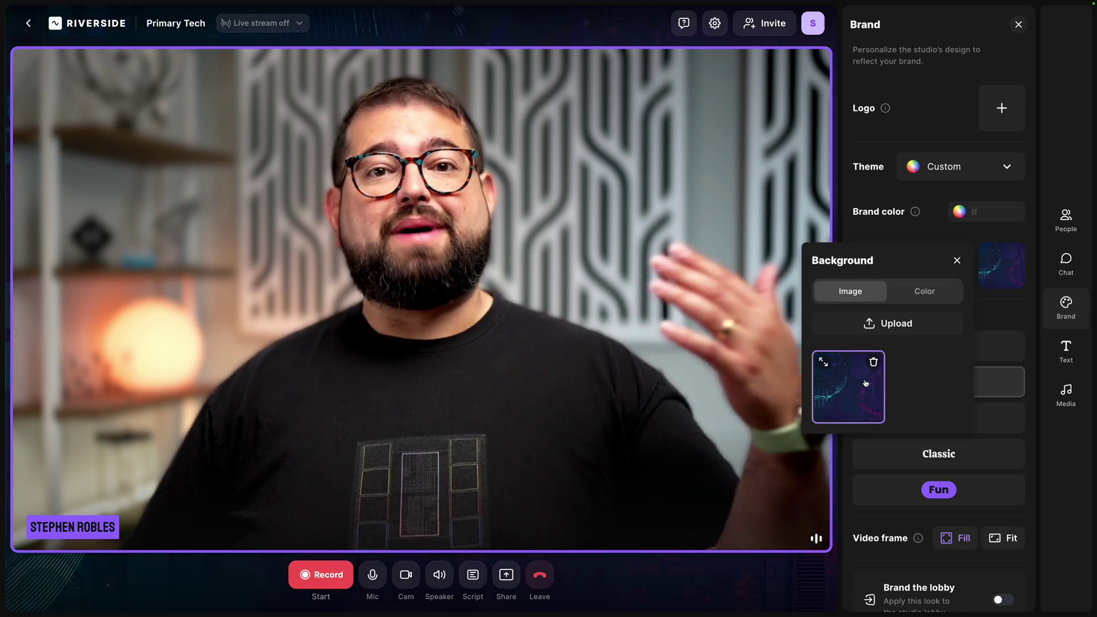
click(959, 166)
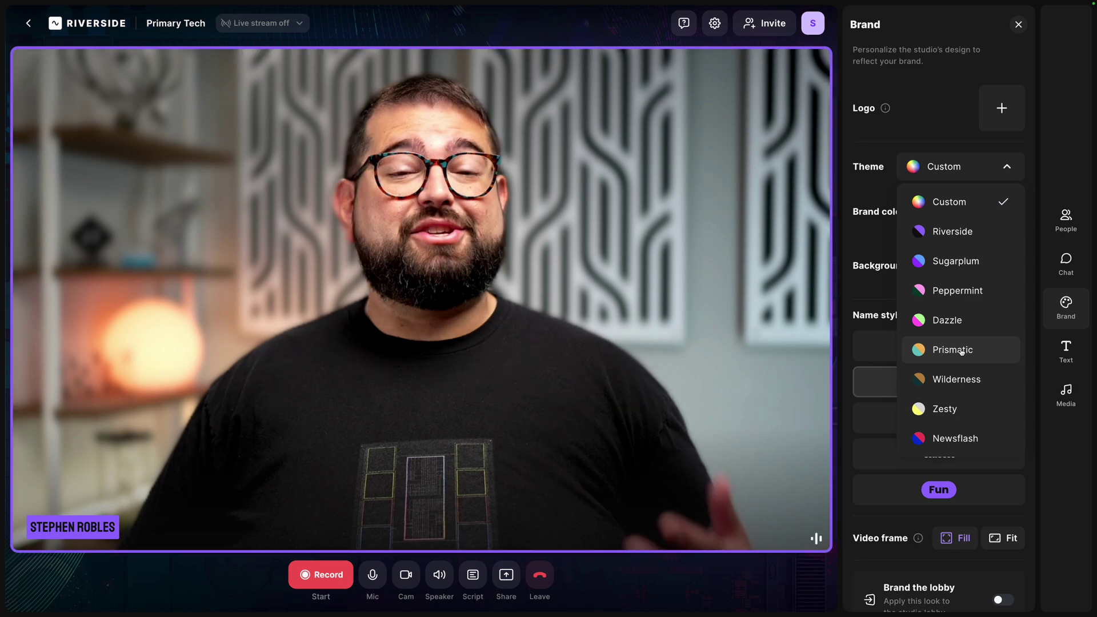
click(962, 351)
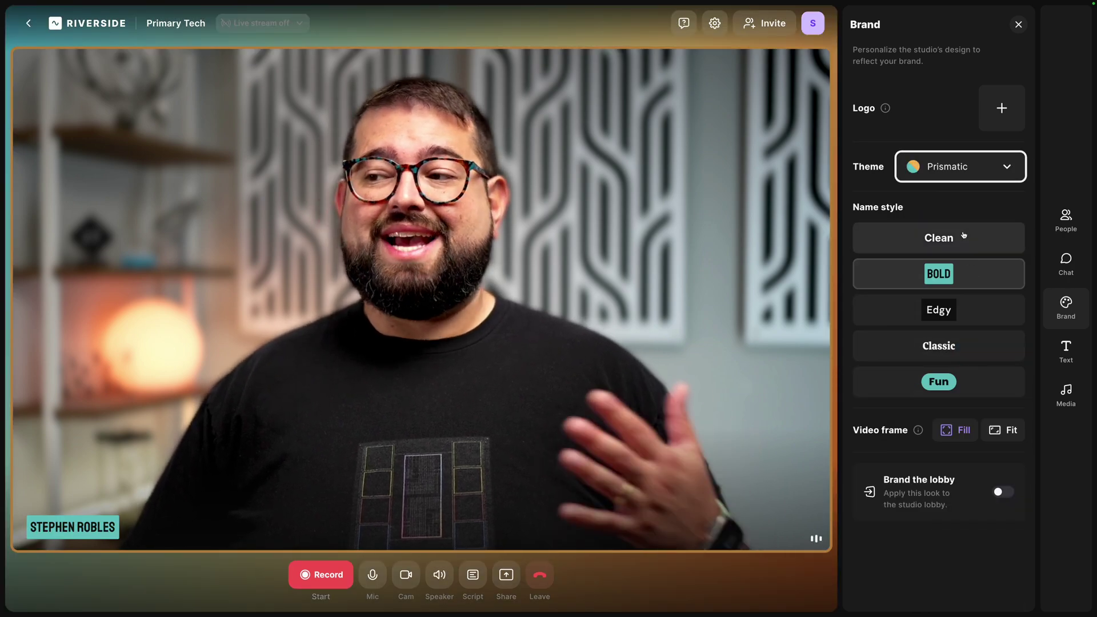
click(962, 235)
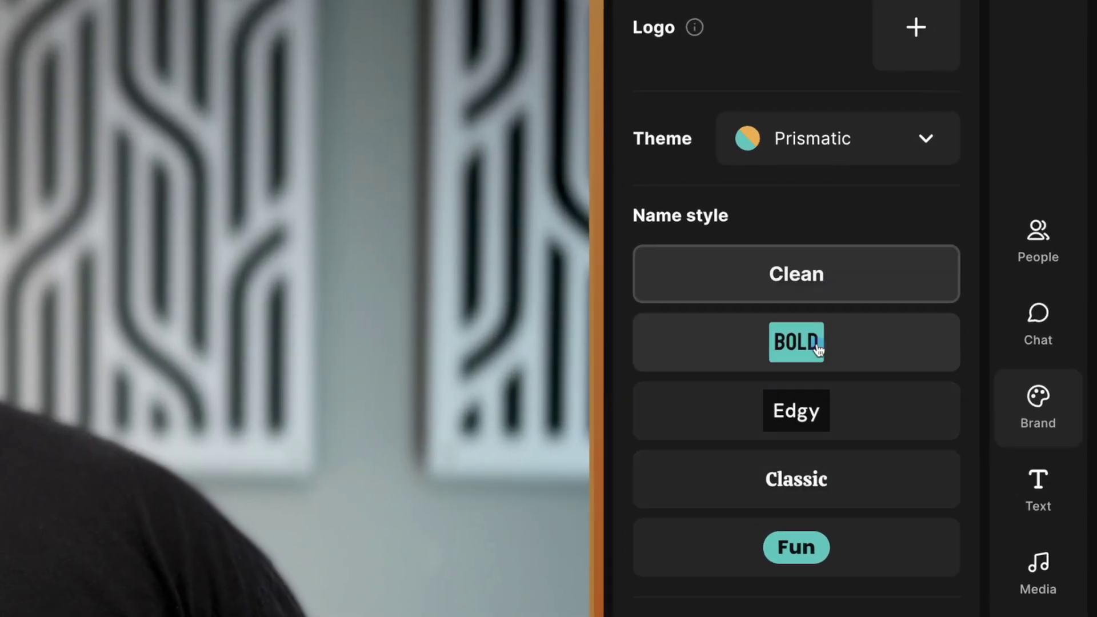
click(817, 349)
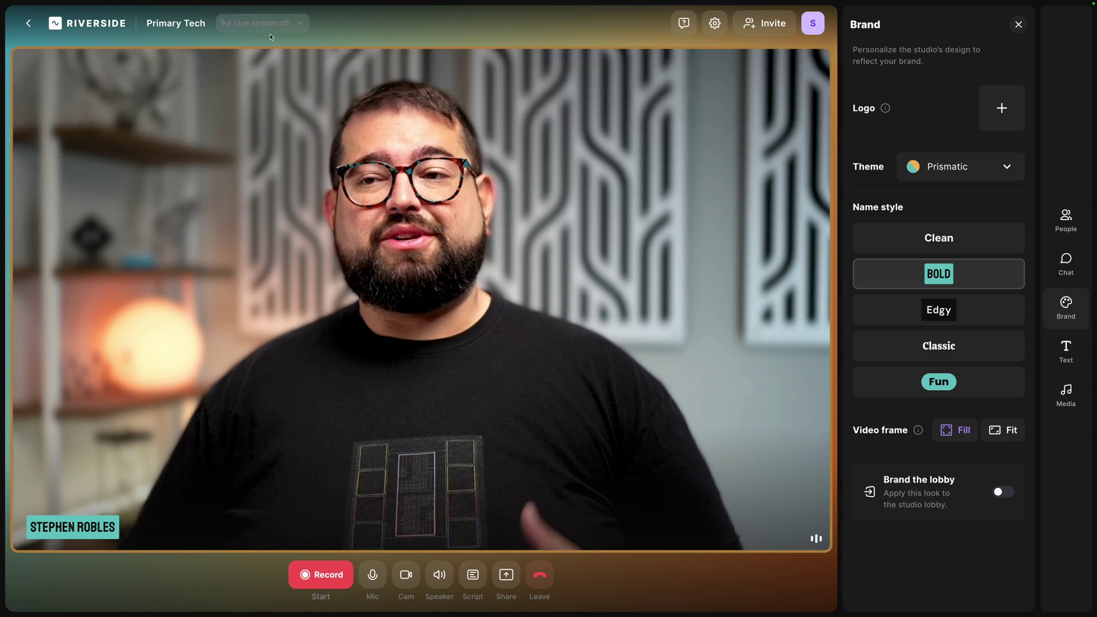
Review the social platforms available as live stream destinations
click(267, 24)
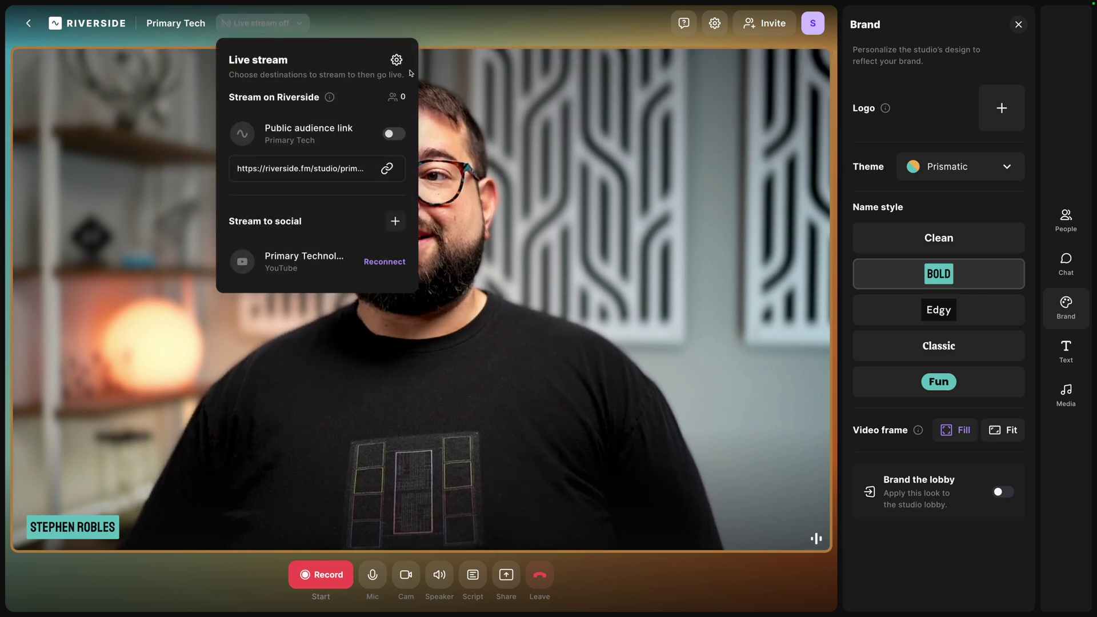
click(395, 221)
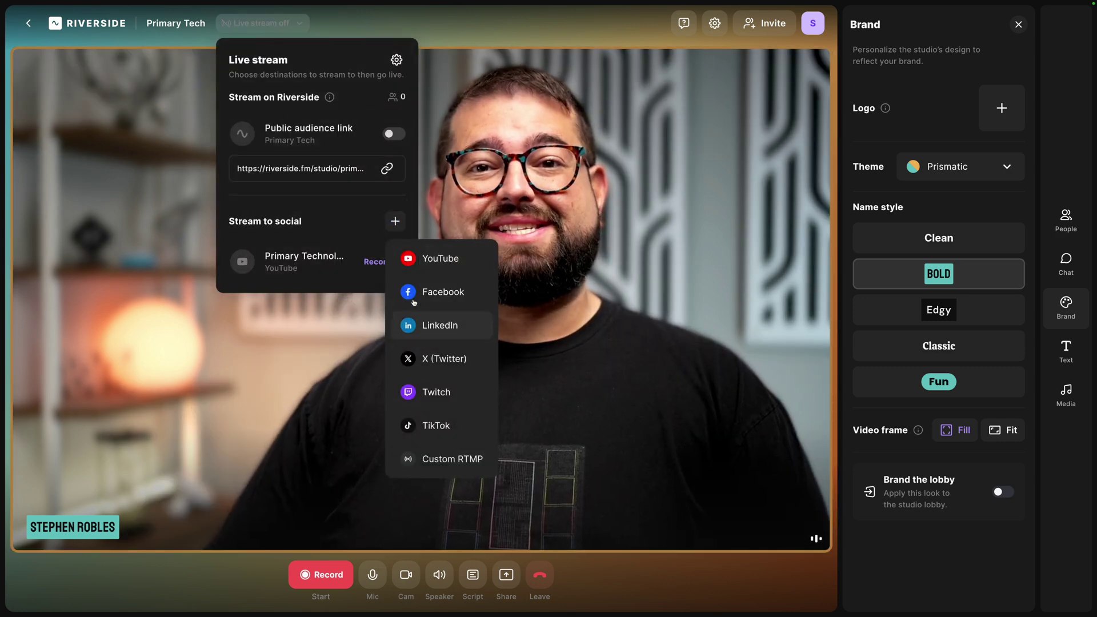
click(390, 134)
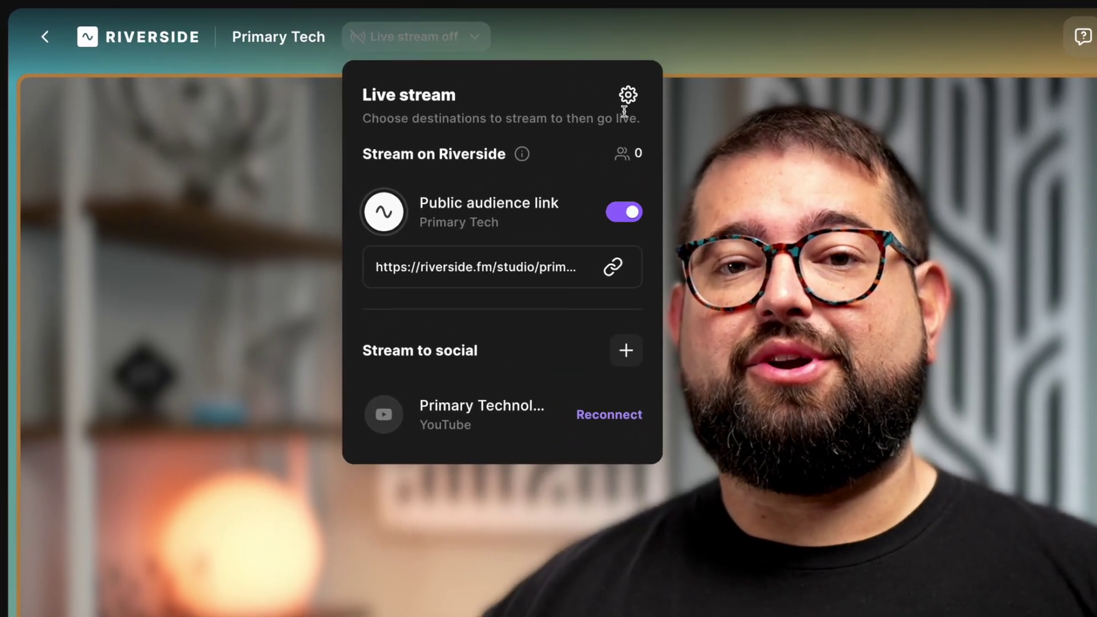
Confirm live stream video quality stays at 1080p, then bring up the lower-third text presets
click(397, 60)
click(604, 145)
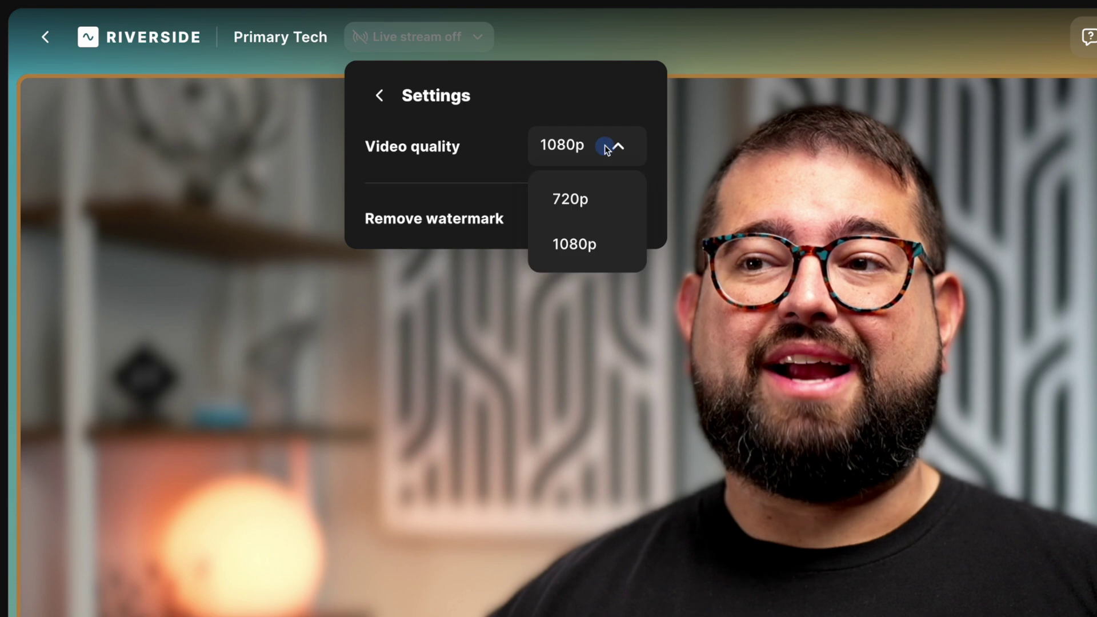
key(Escape)
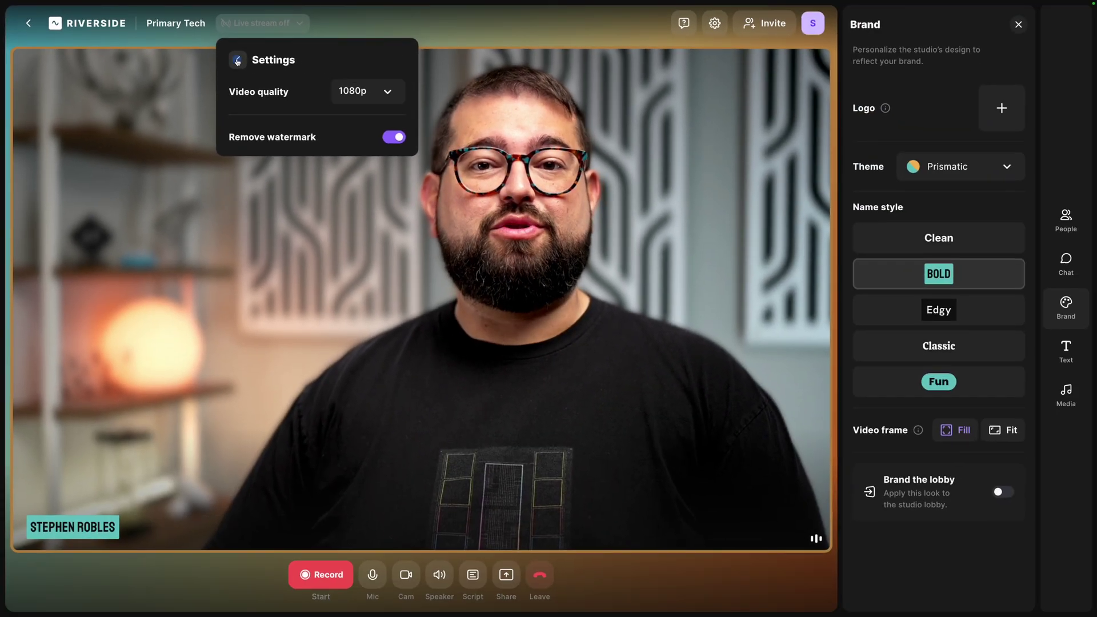
click(379, 95)
key(Escape)
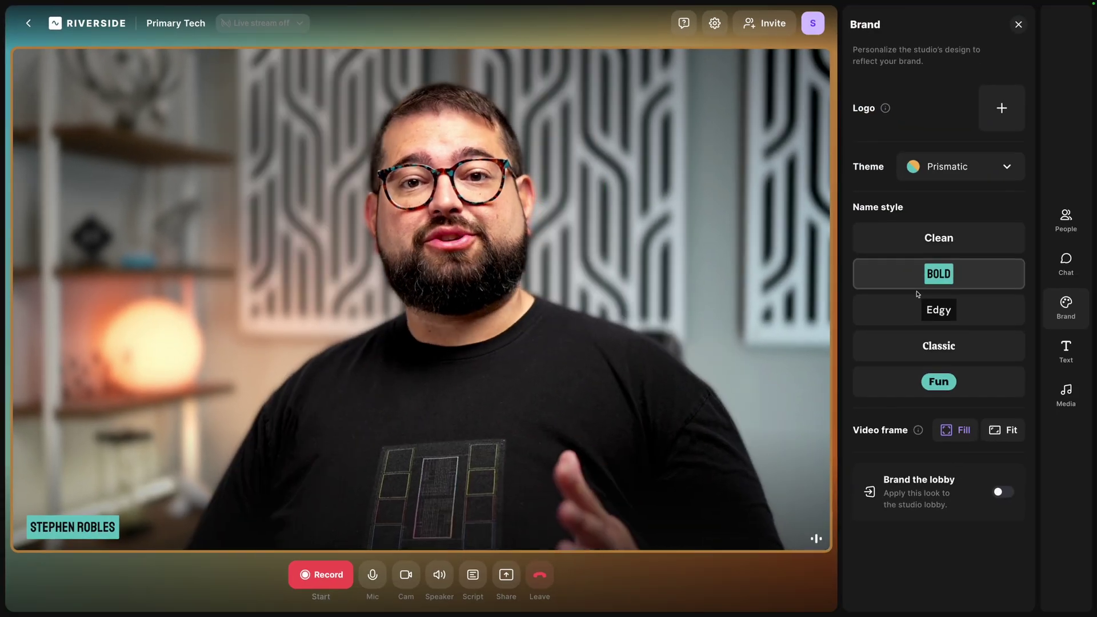
click(1067, 355)
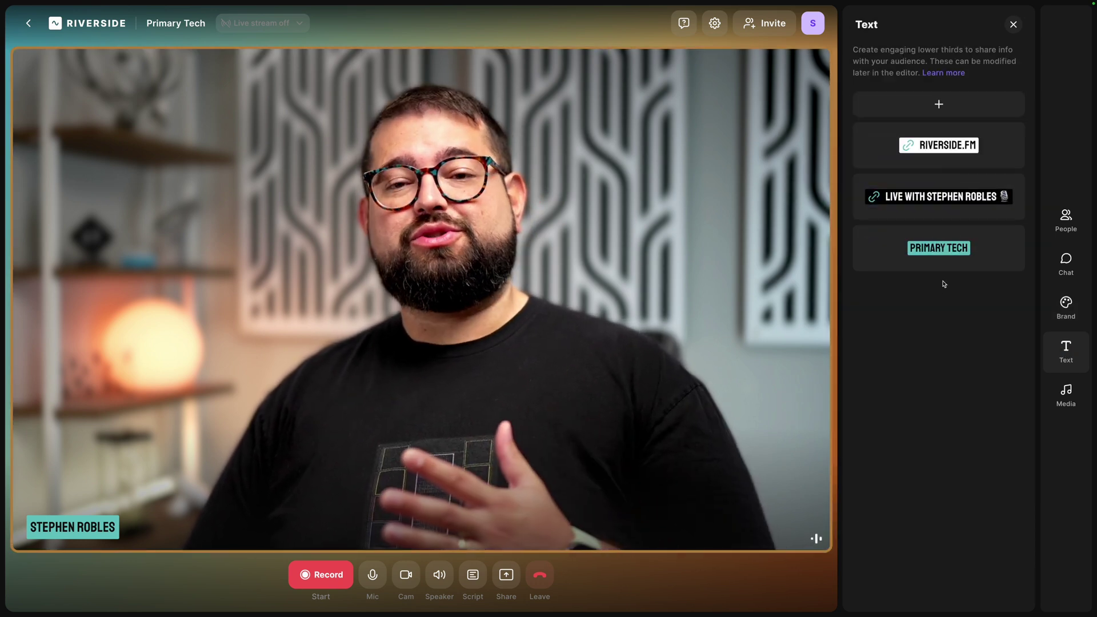
Remove the second lower-third text preset
mouse_move(991, 142)
click(1000, 195)
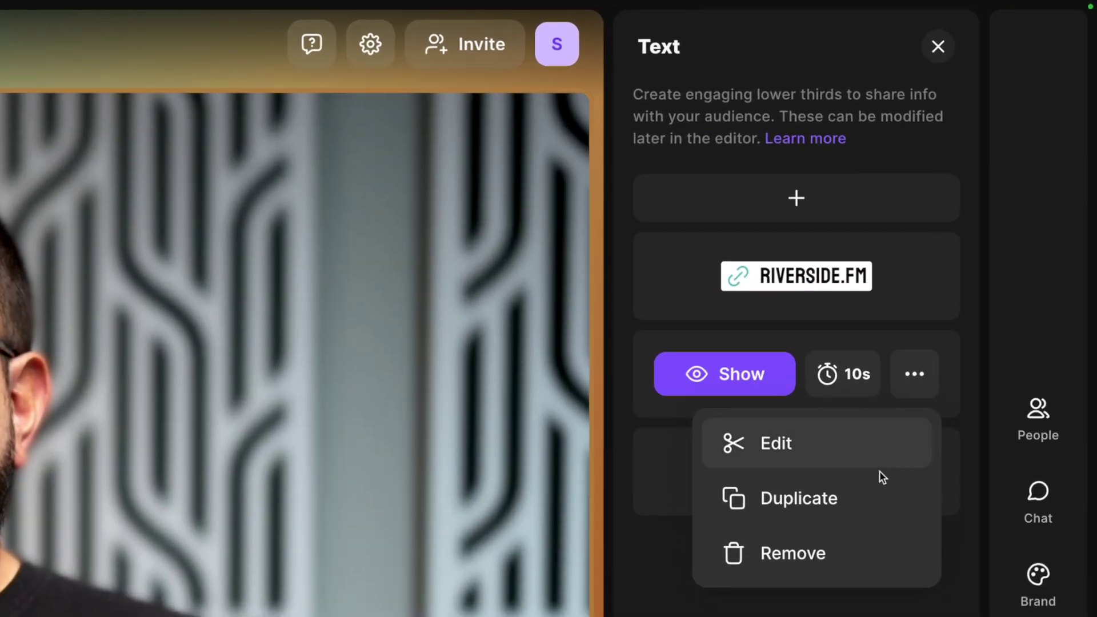
click(864, 554)
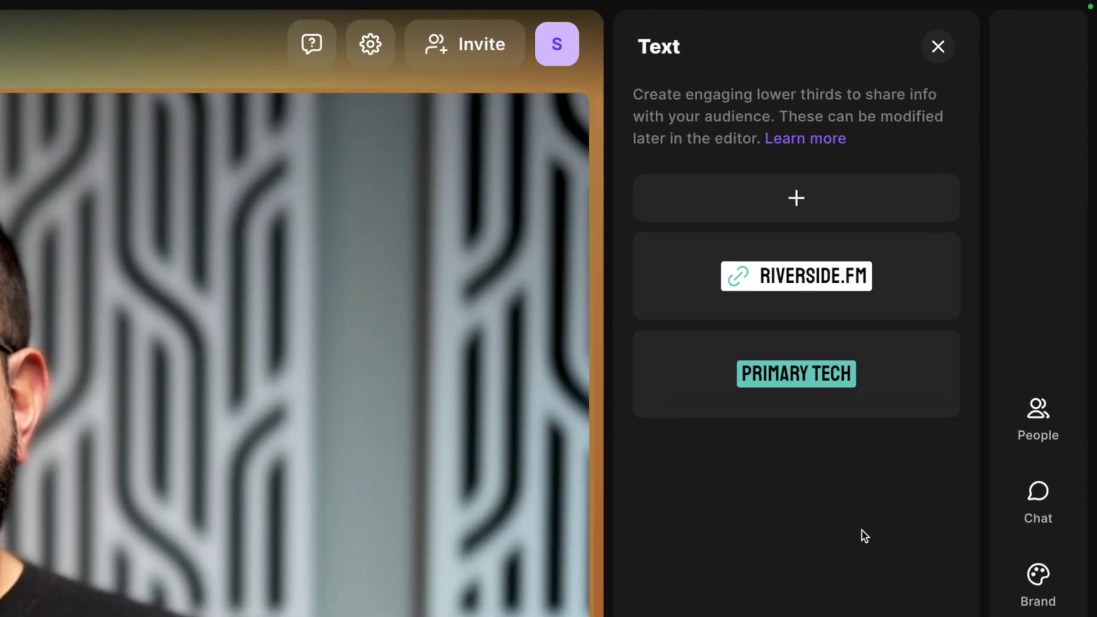
Start a new 'primarytech.fm' lower third and expand its styling options
click(842, 205)
text(primarytech.fm)
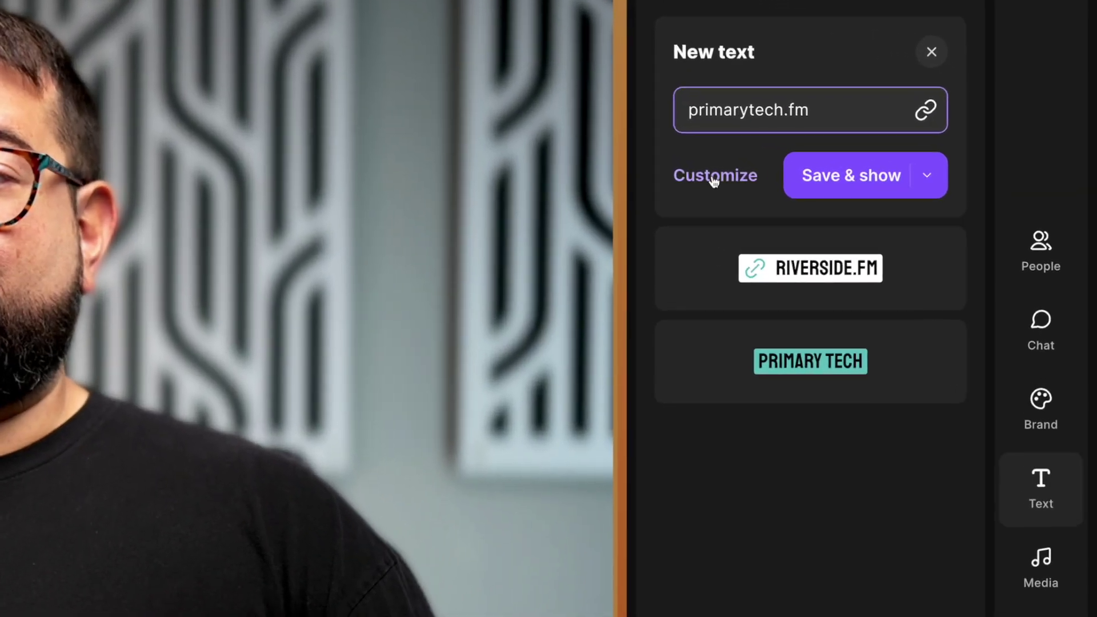
click(878, 180)
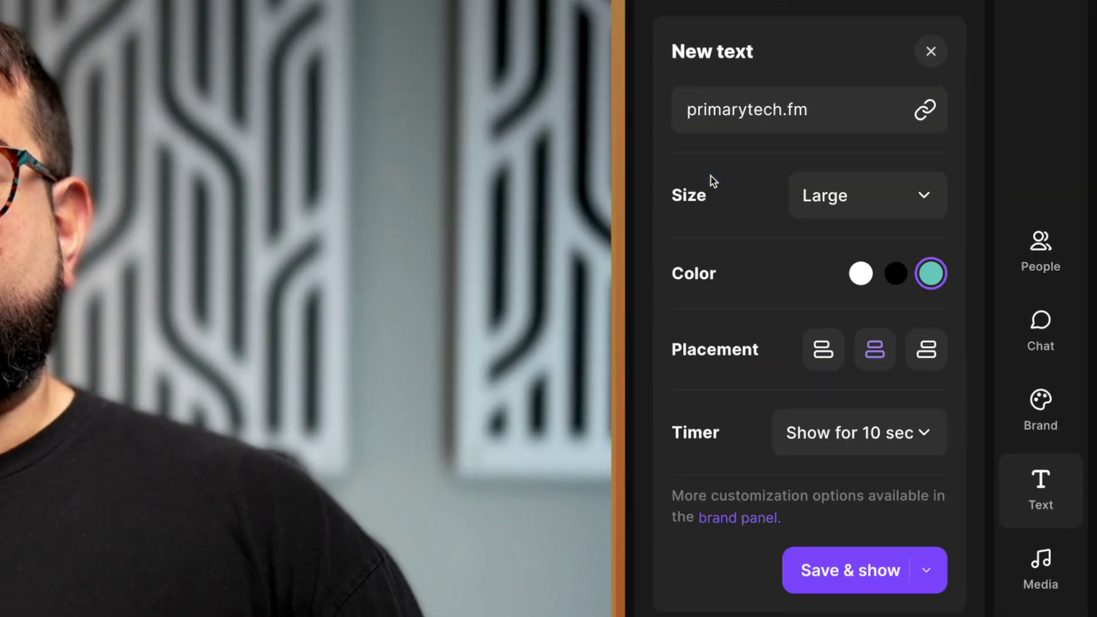
Make the primarytech.fm lower third Large and teal
click(911, 193)
click(883, 261)
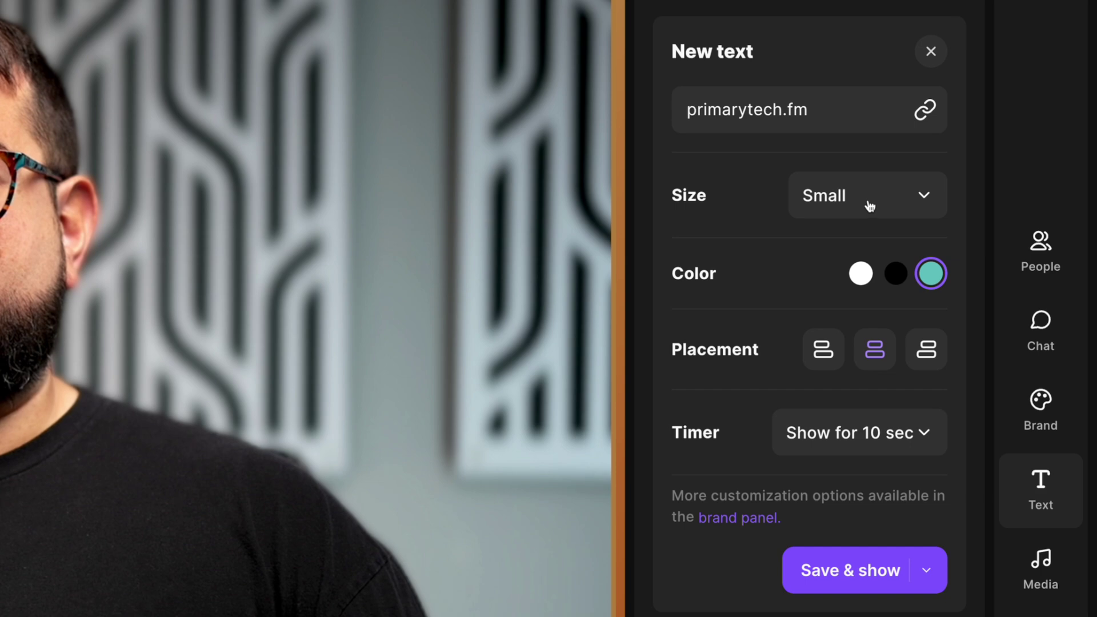
click(867, 205)
click(847, 316)
click(866, 196)
click(857, 371)
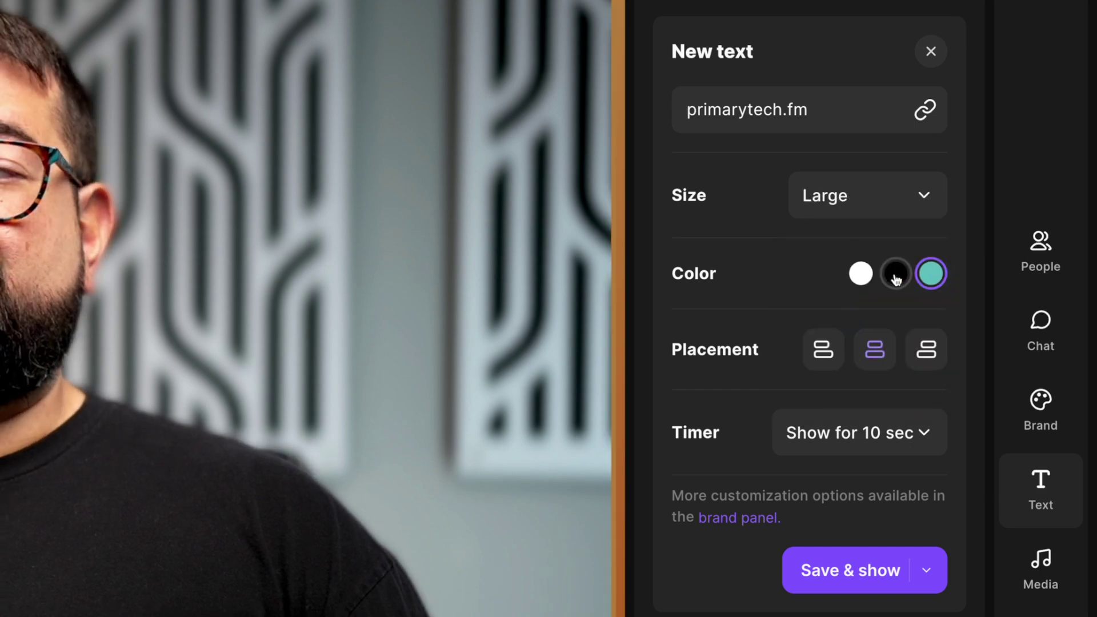
click(938, 276)
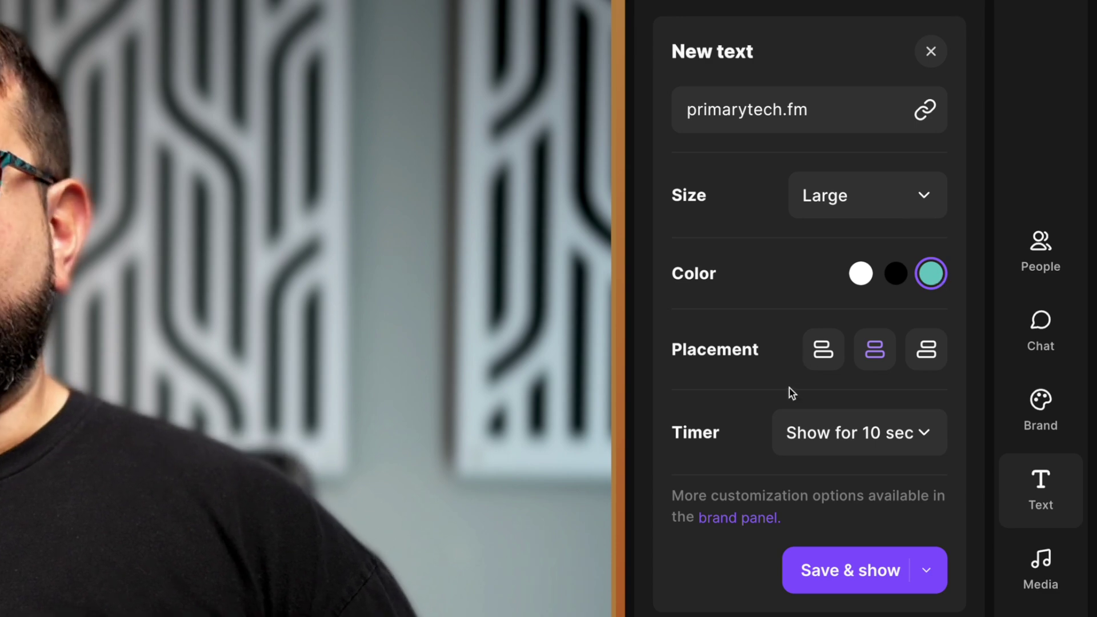
Centre the lower third and set it to show for 5 seconds
click(828, 352)
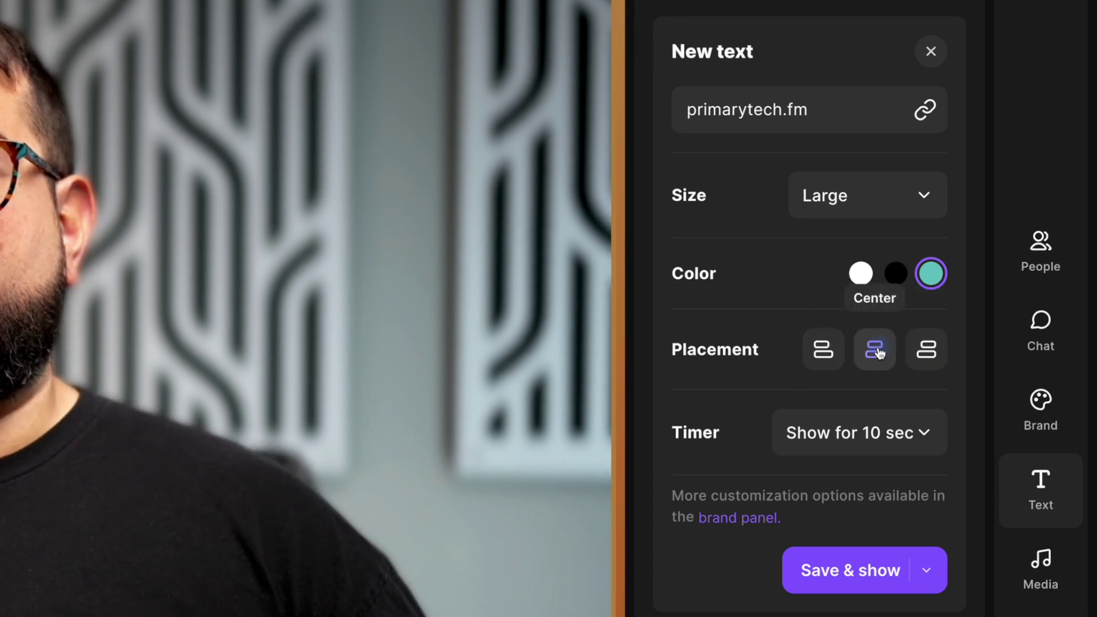
click(857, 432)
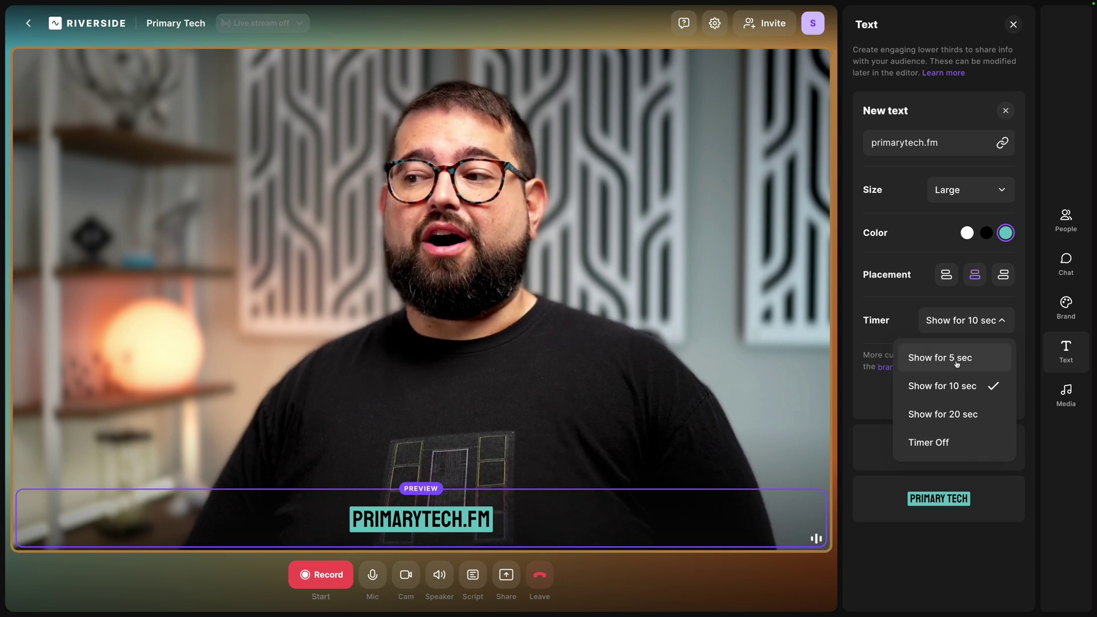
click(957, 361)
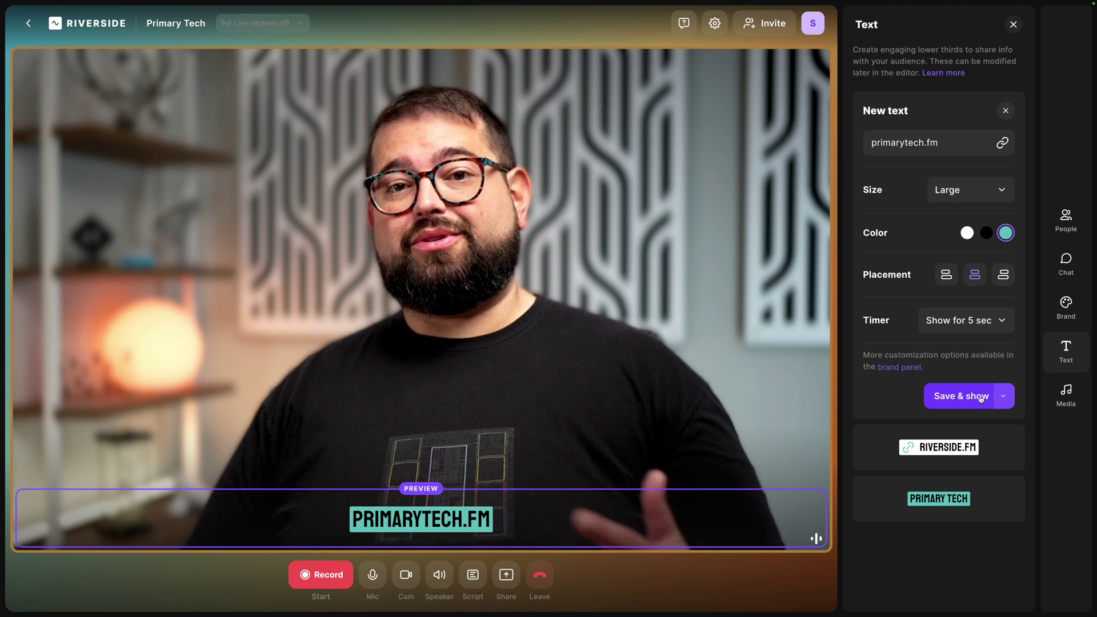
click(1002, 398)
Save the primarytech.fm lower third for later without showing it
click(922, 455)
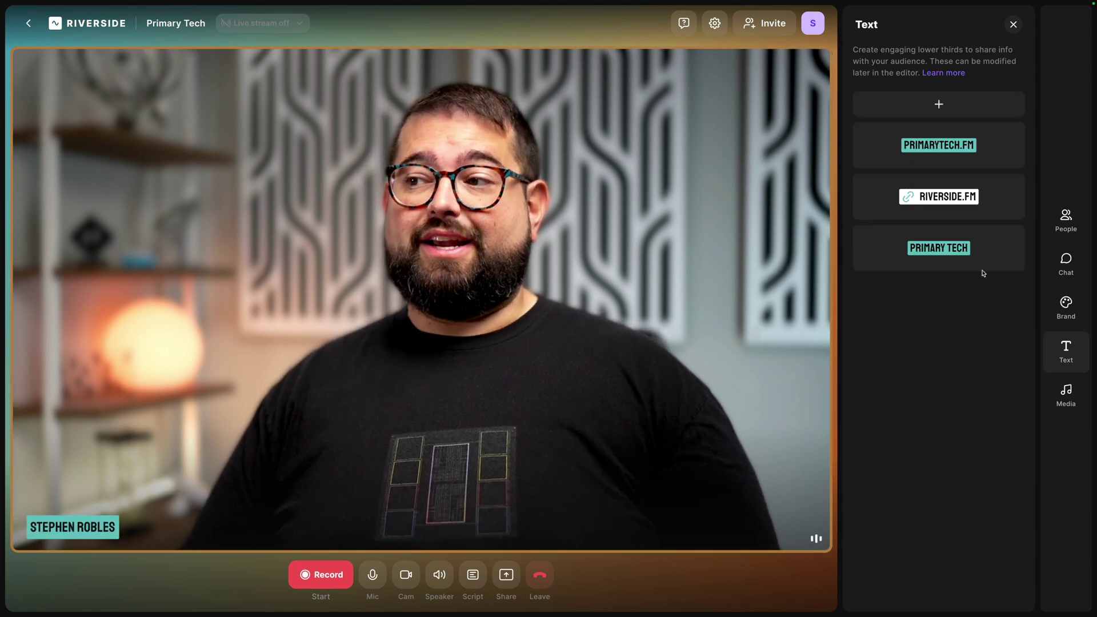
mouse_move(920, 149)
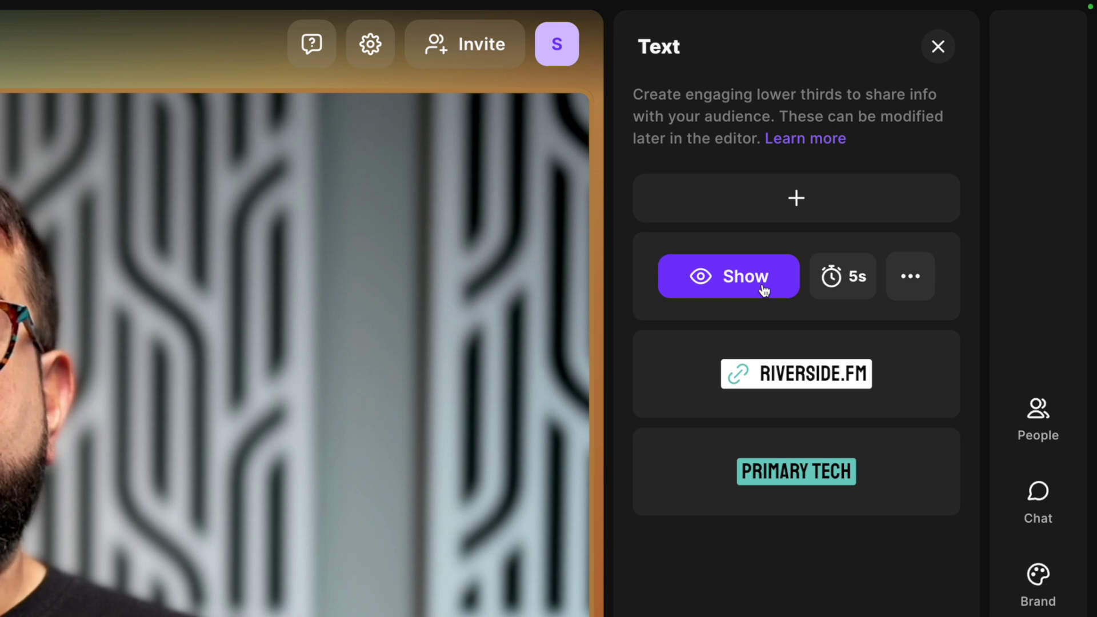
click(859, 286)
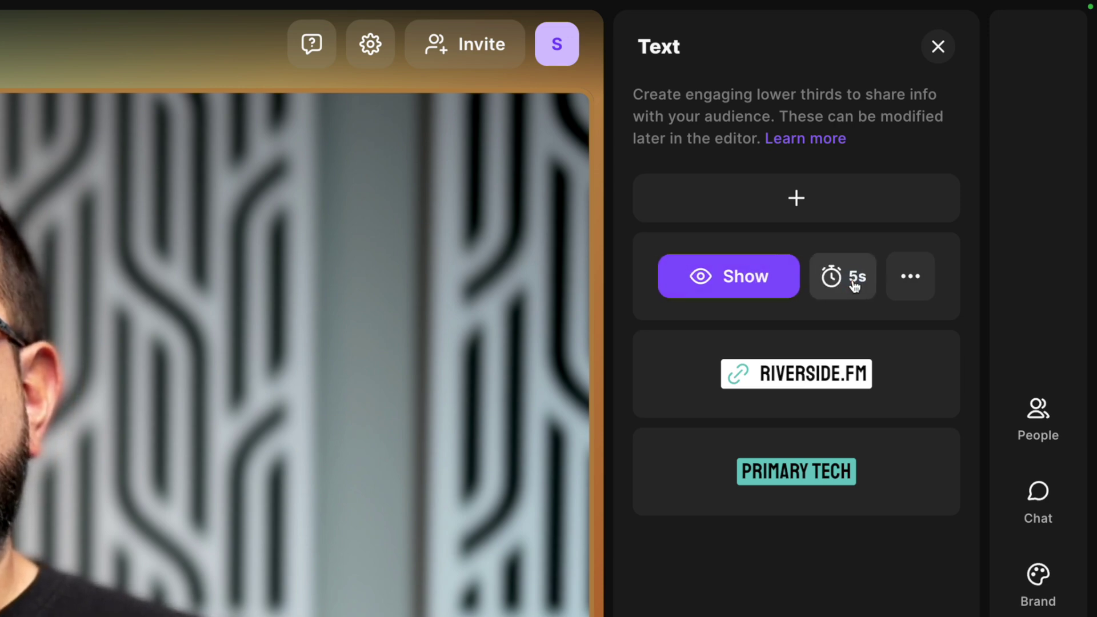
click(919, 282)
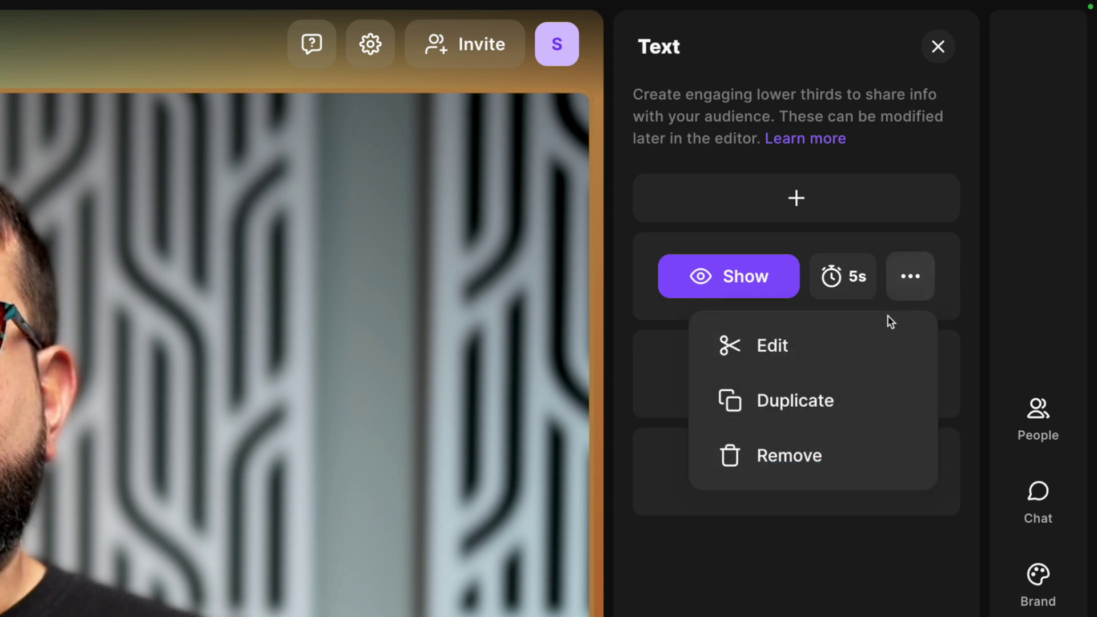
click(941, 282)
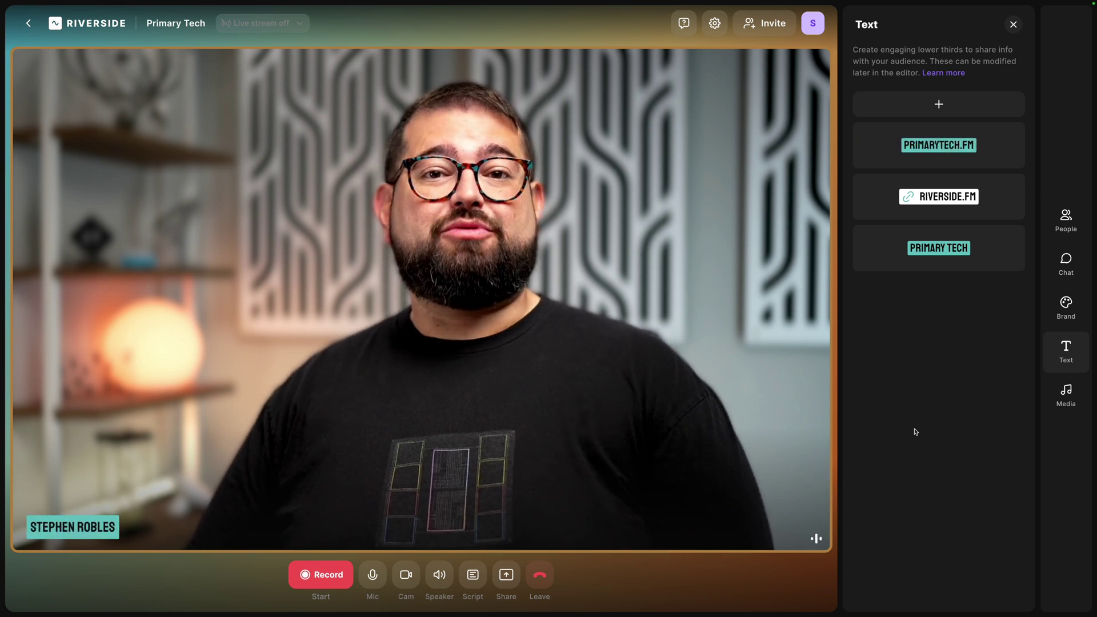
Edit the primarytech.fm lower third to Right placement and save it for later again
click(998, 145)
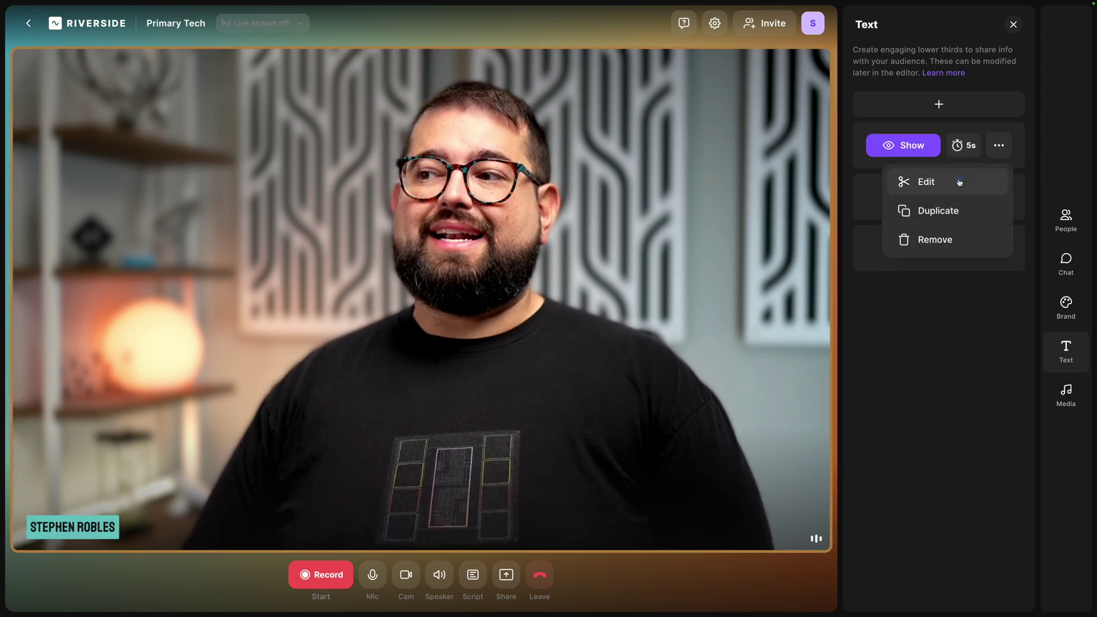
click(959, 183)
click(953, 221)
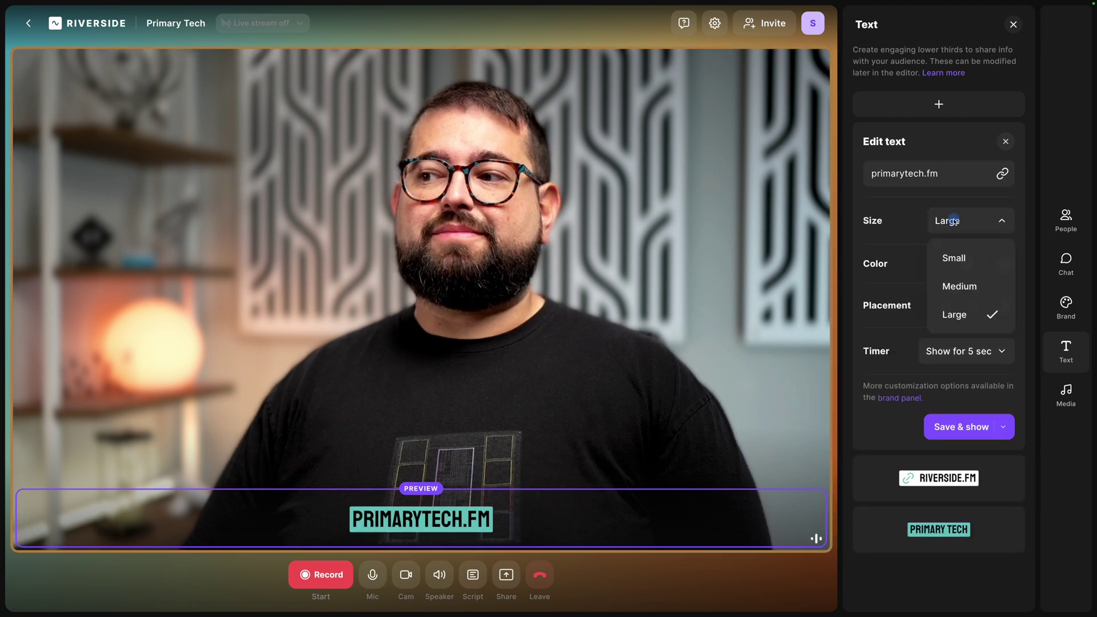
click(998, 308)
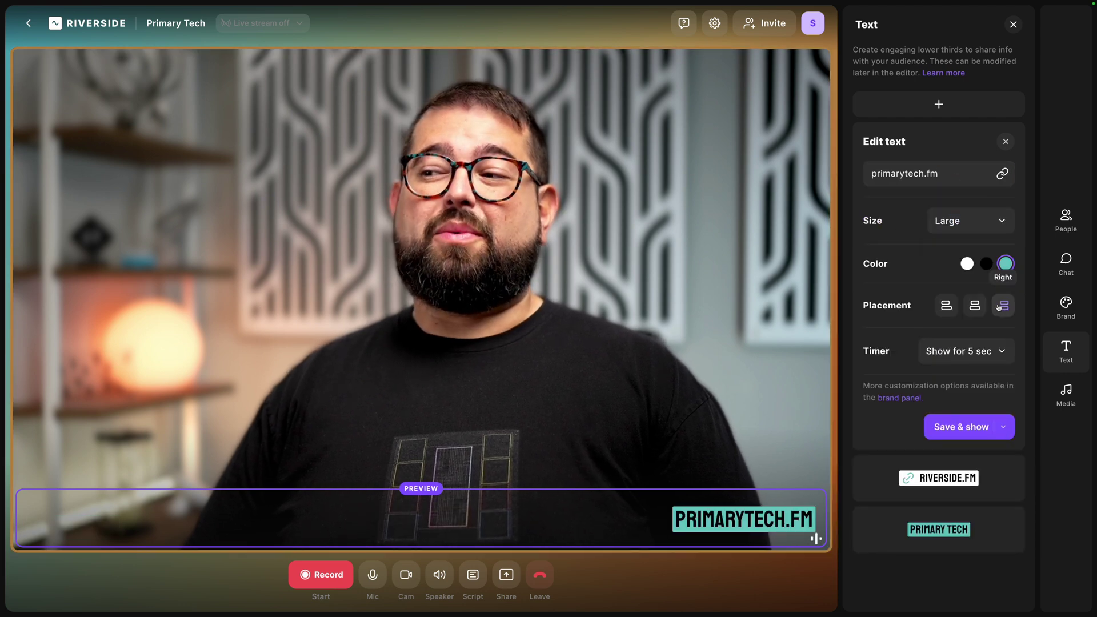
click(1001, 428)
click(984, 486)
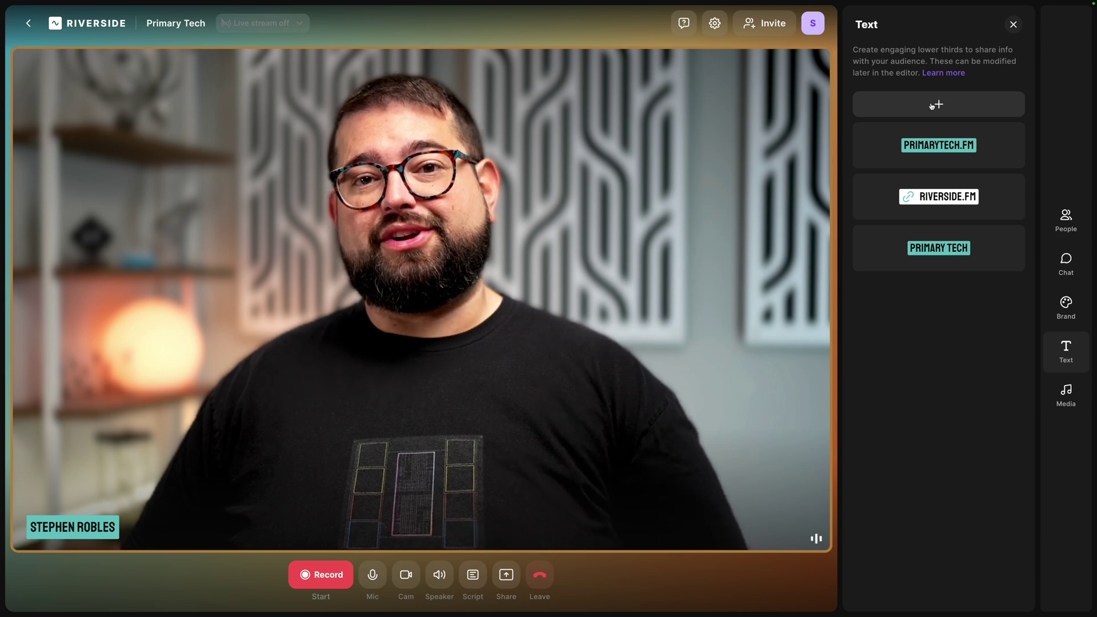
Create a white 'Ryan Reynolds | Movie Star' lower third with a 10-second timer, saved for later
click(933, 106)
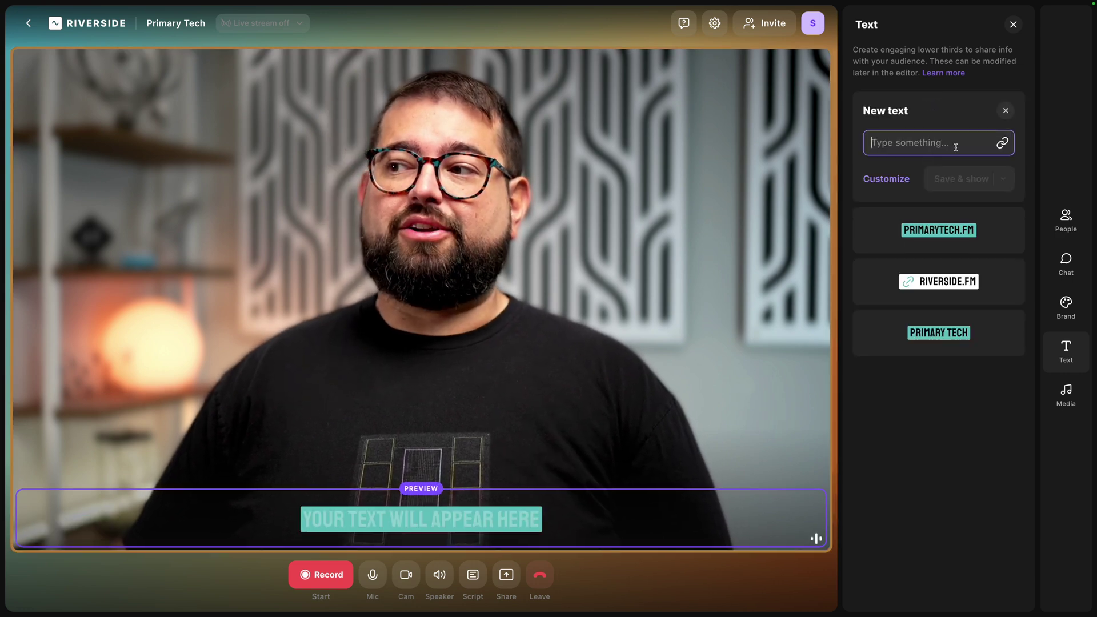
click(884, 182)
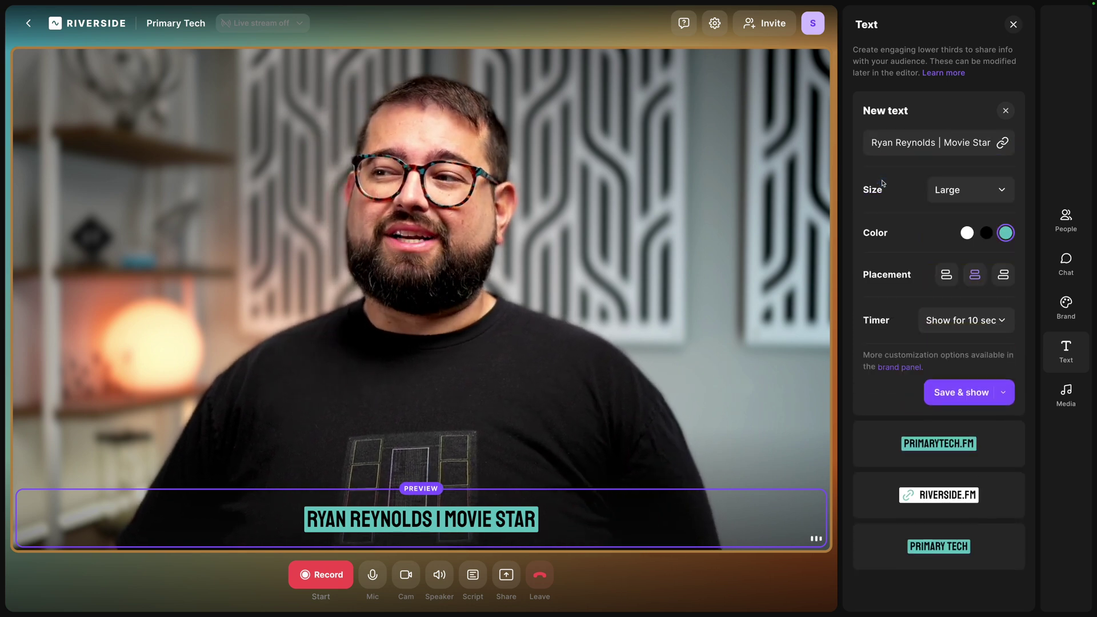
click(966, 233)
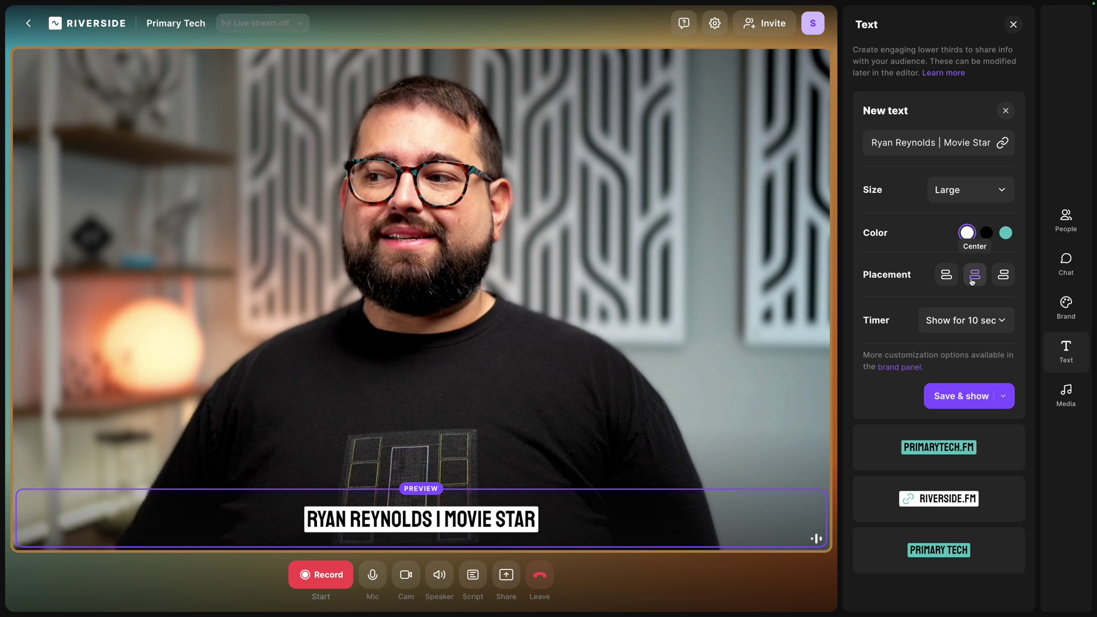
click(964, 319)
click(958, 389)
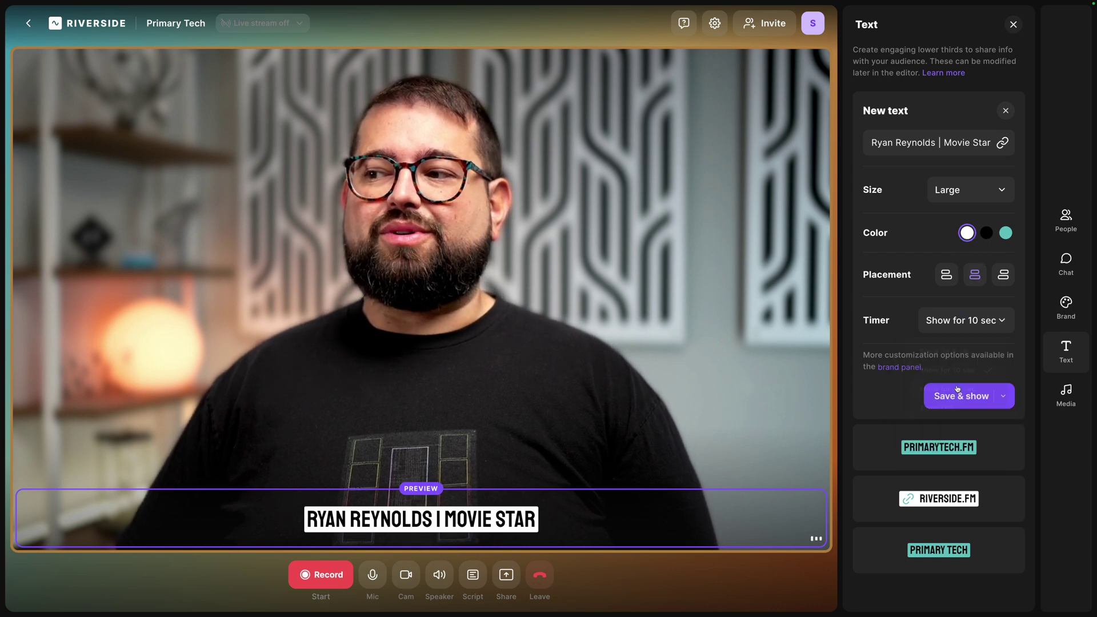
click(1003, 397)
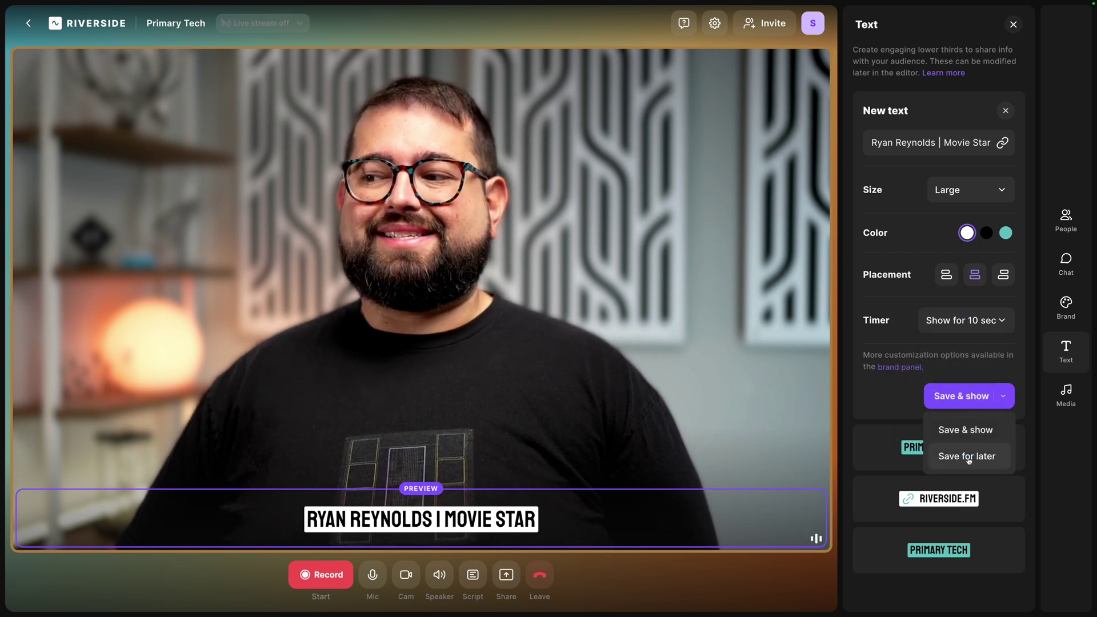
click(967, 457)
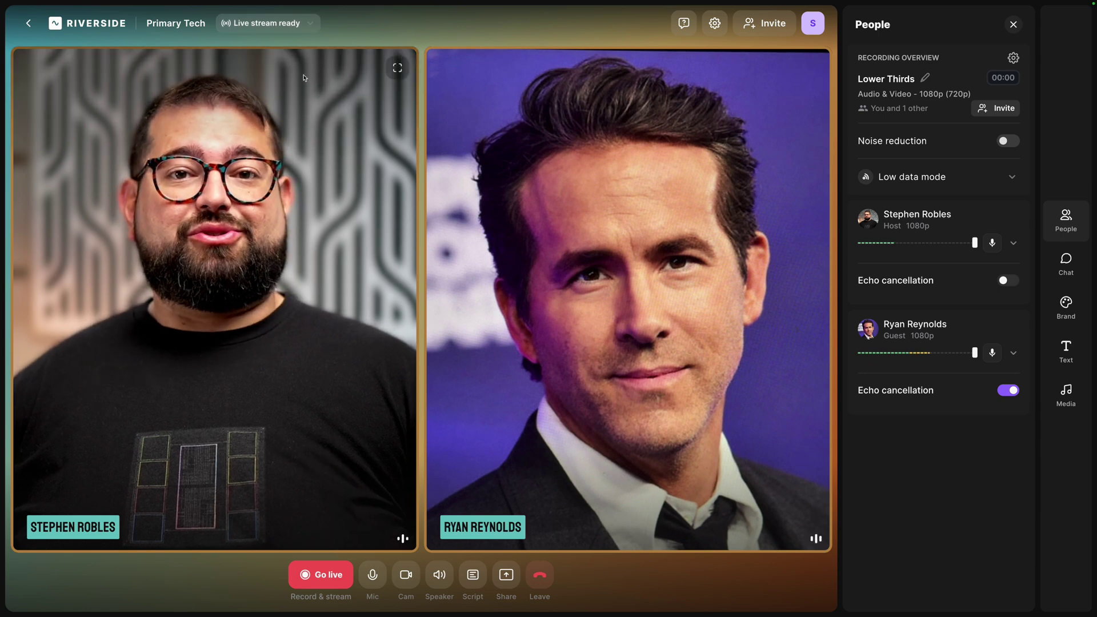
Start recording the host-and-guest session from the Go live menu
click(319, 583)
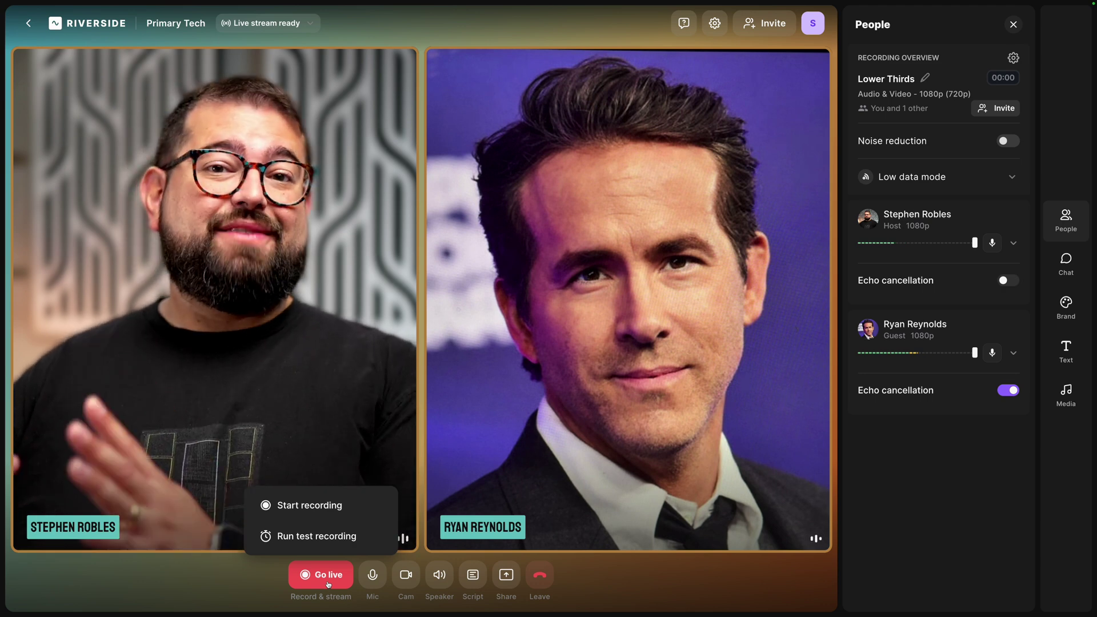
click(329, 581)
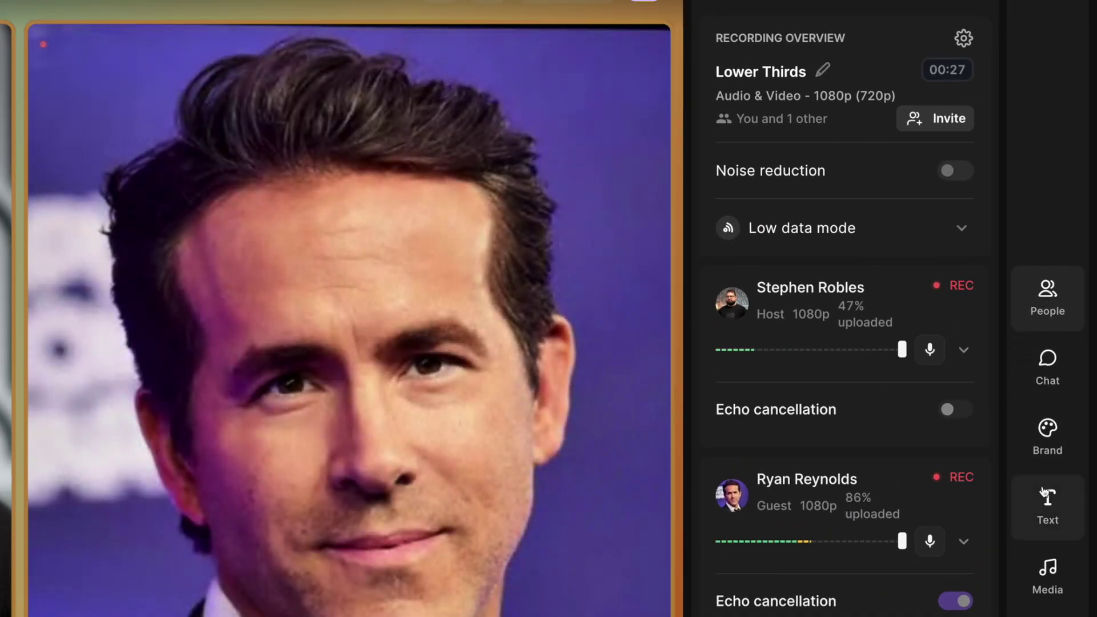
Show the RYAN REYNOLDS | MOVIE STAR lower third live, then check the stream destinations
click(1047, 502)
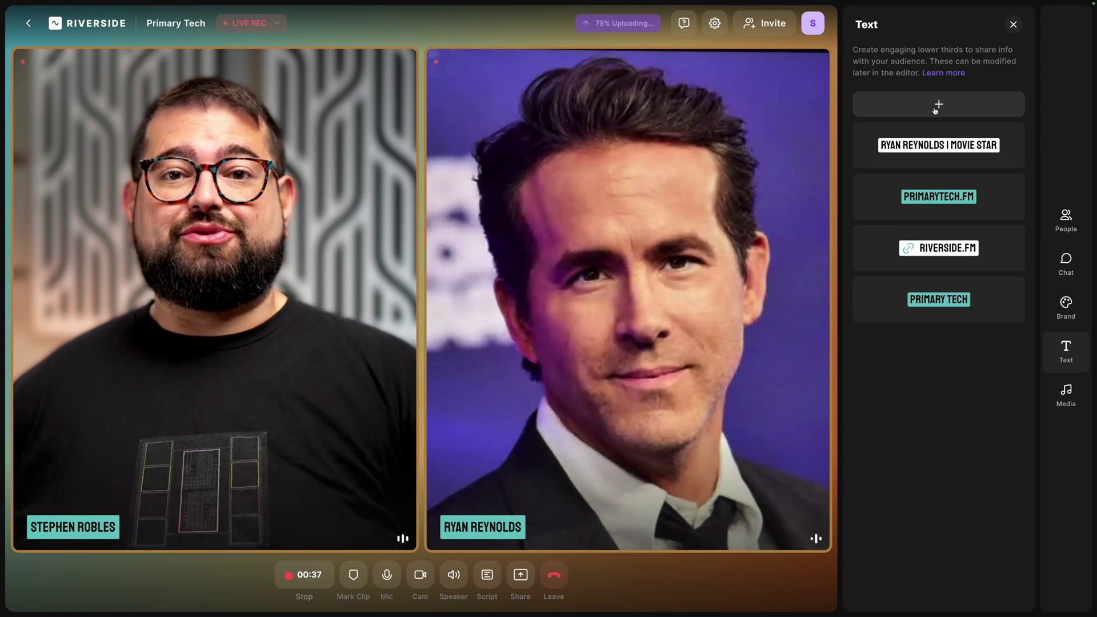
mouse_move(956, 148)
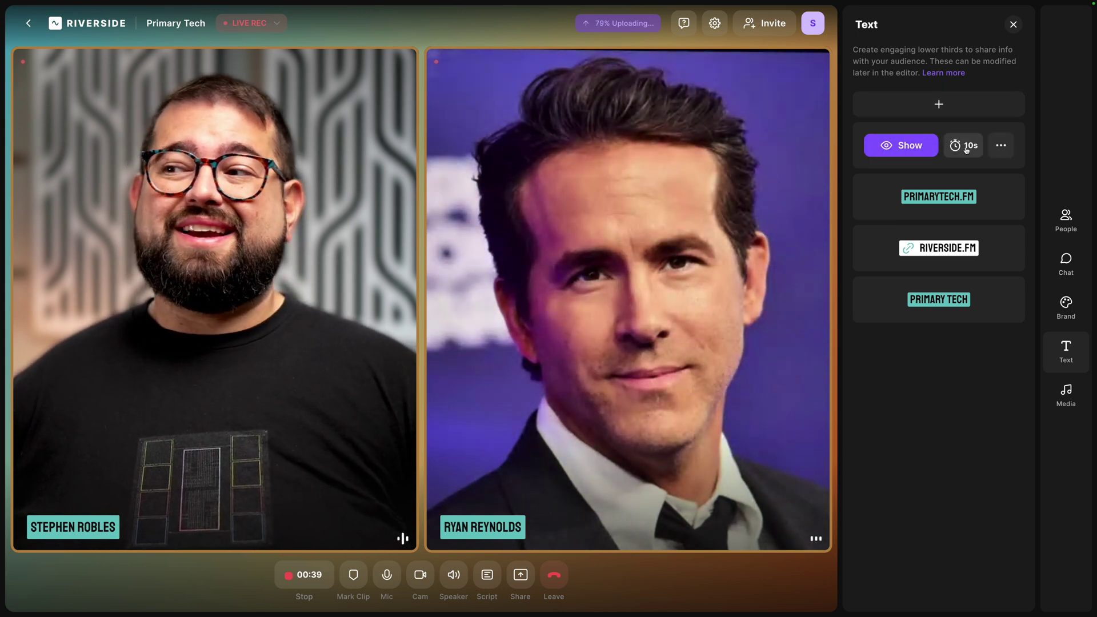
click(902, 146)
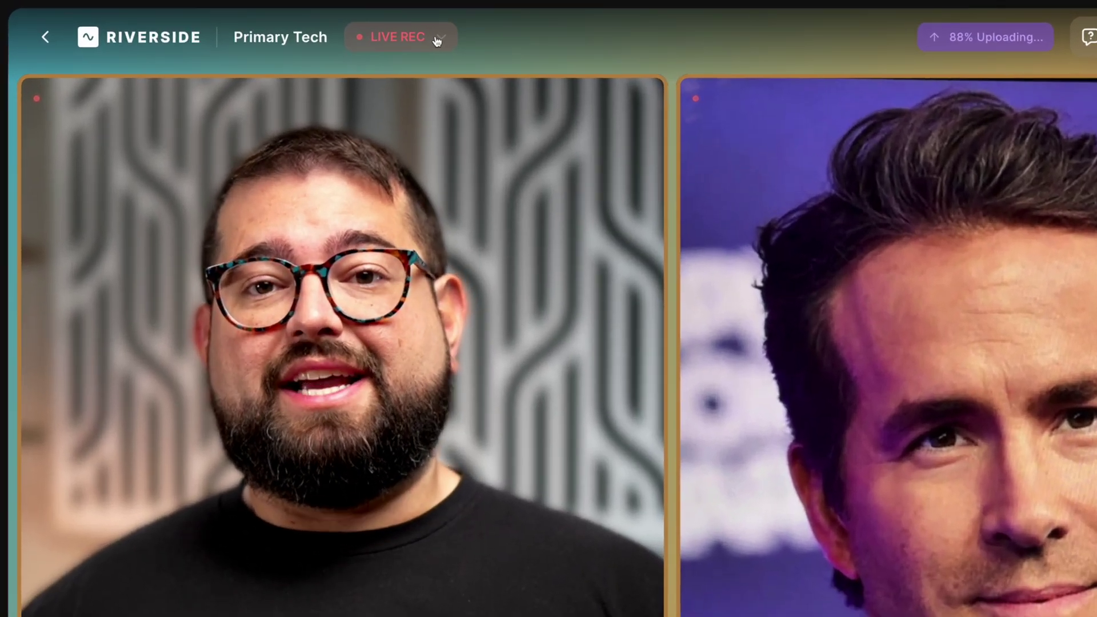
click(437, 38)
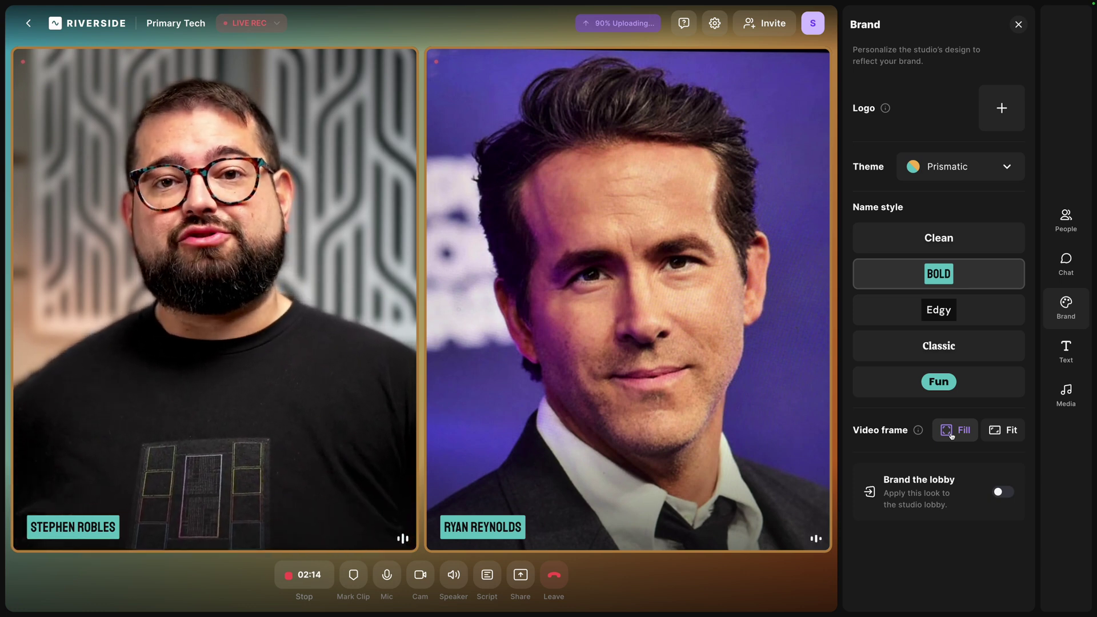
Set the videos to Fit inside their frames, then return to the recording studio
click(1054, 313)
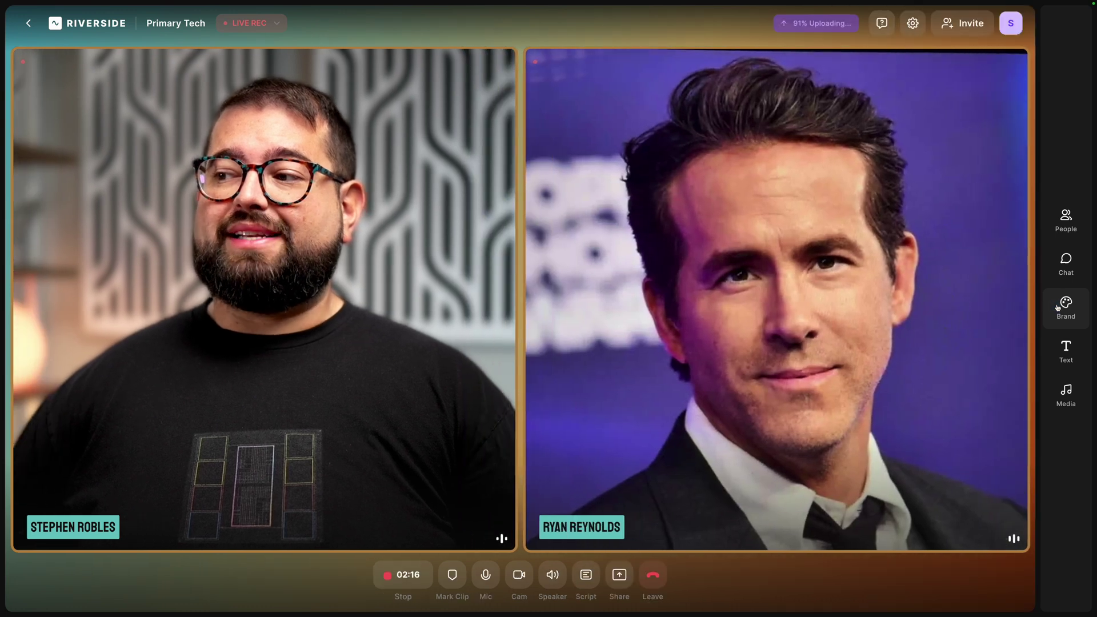
click(1053, 313)
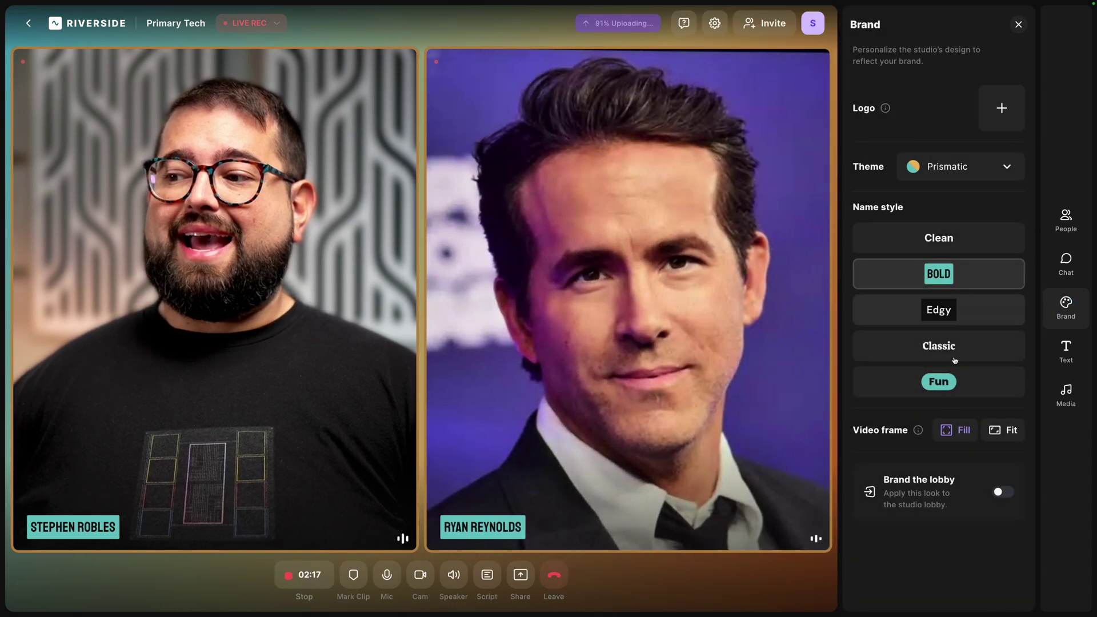
click(998, 436)
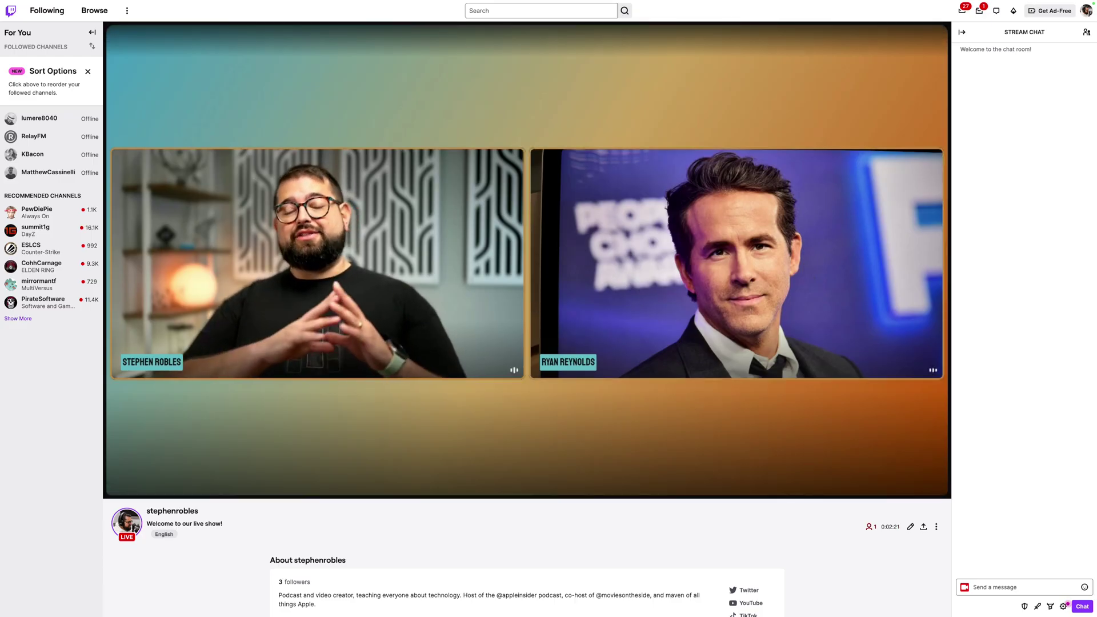
key(super+shift+bracketleft)
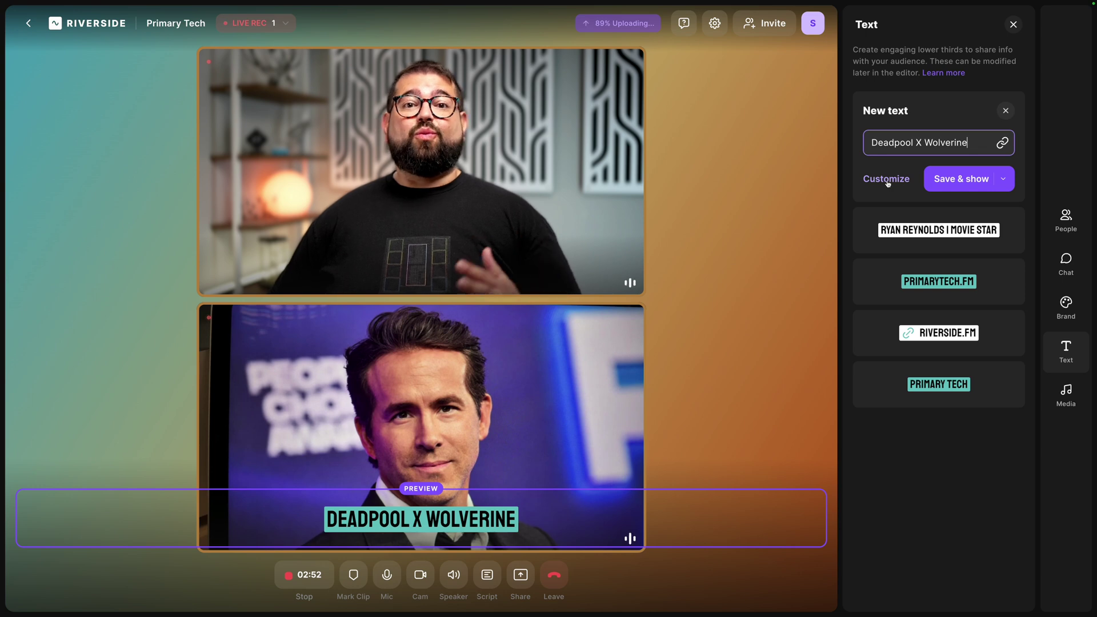
Show the Deadpool X Wolverine lower third live with a 10-second display timer
click(886, 179)
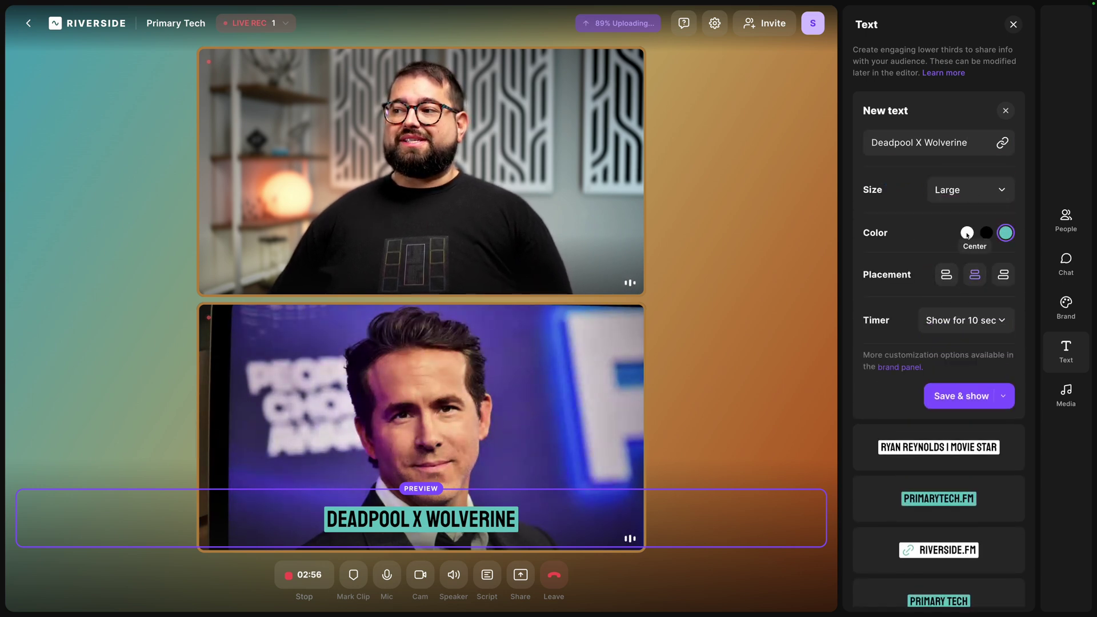
click(973, 320)
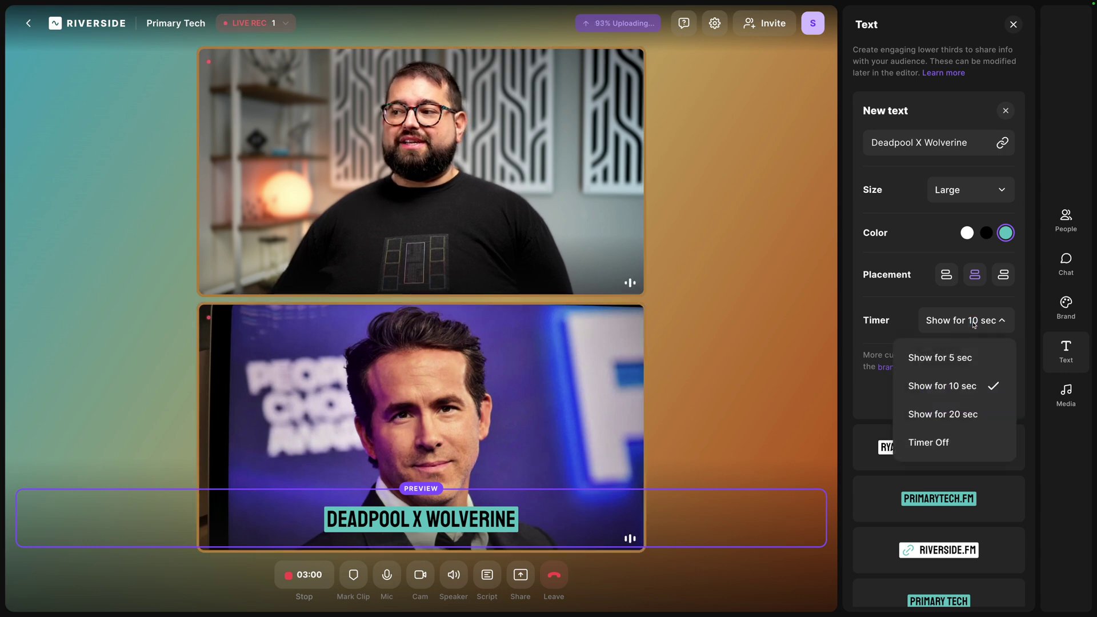
click(958, 382)
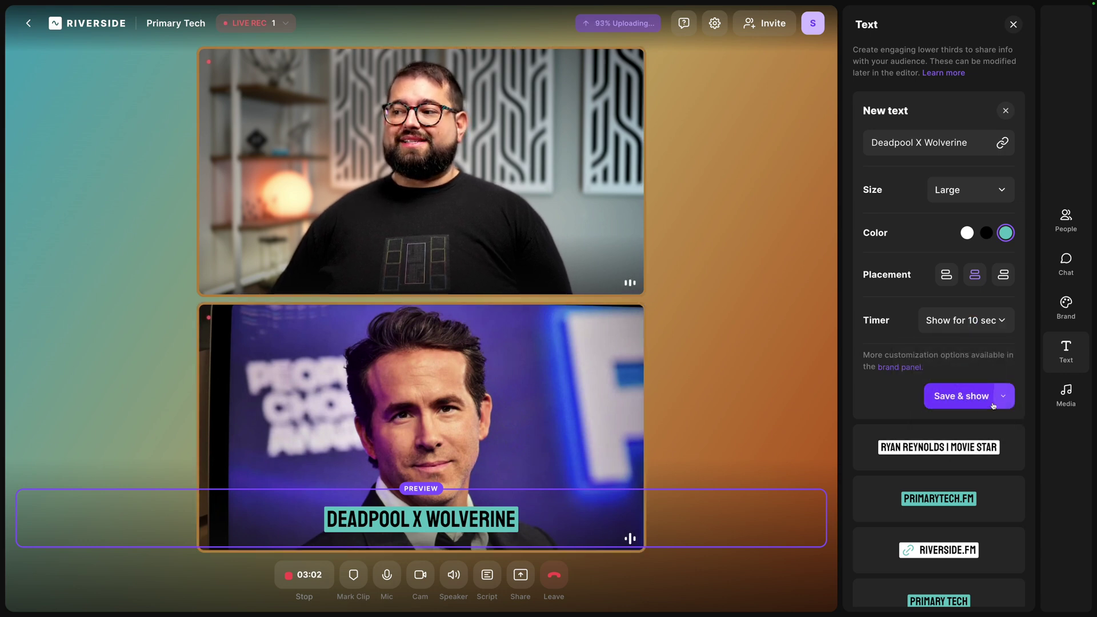
click(964, 397)
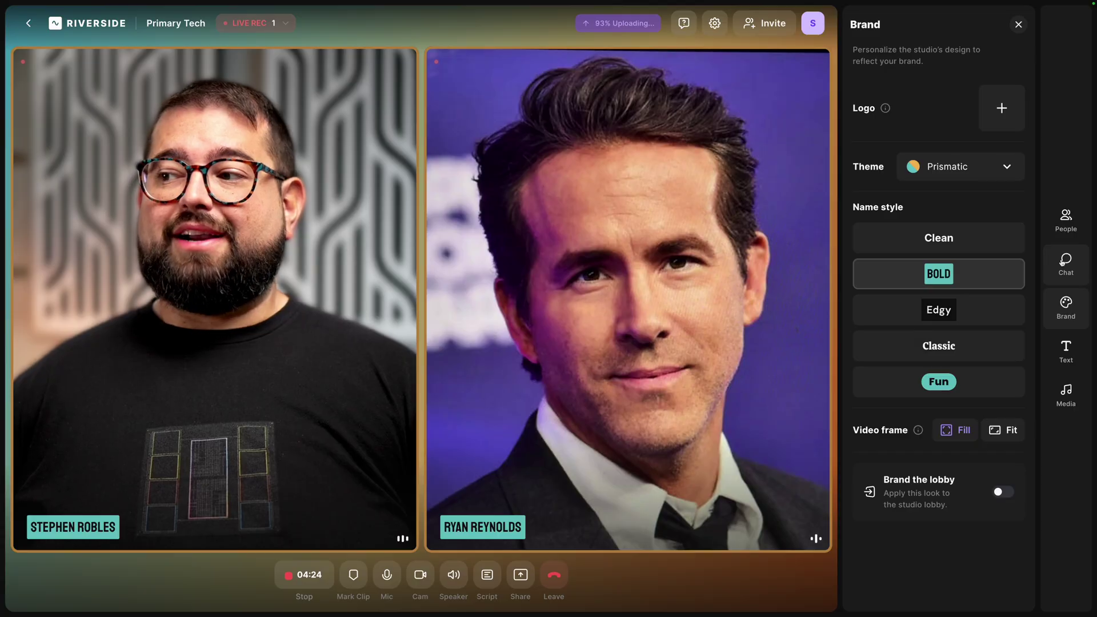
Open the live stream chat from the Chat options
click(1064, 261)
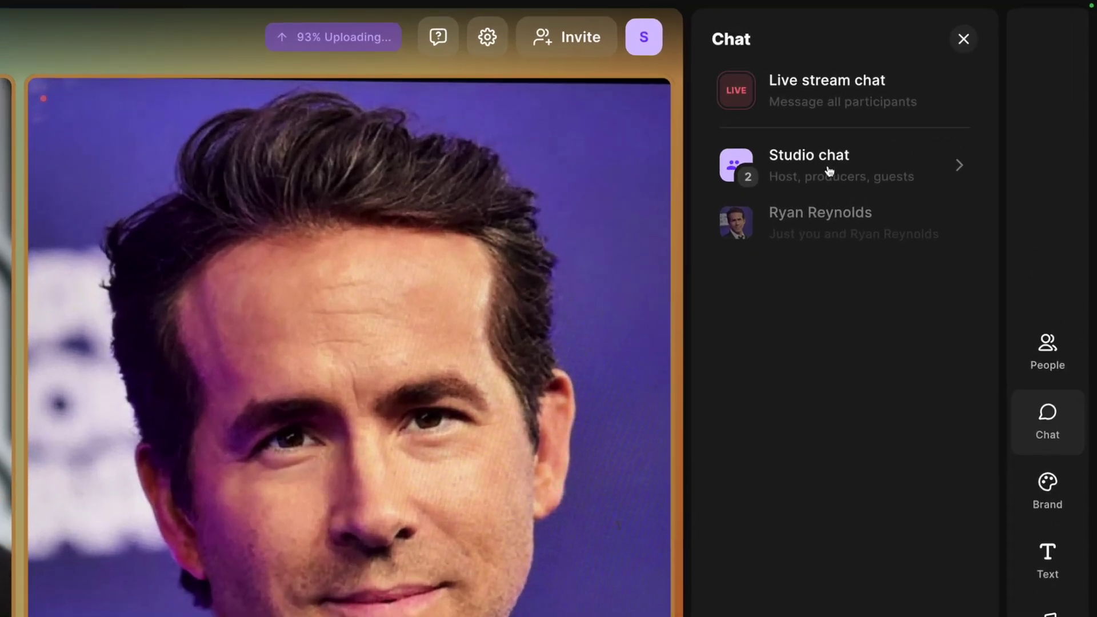
click(848, 87)
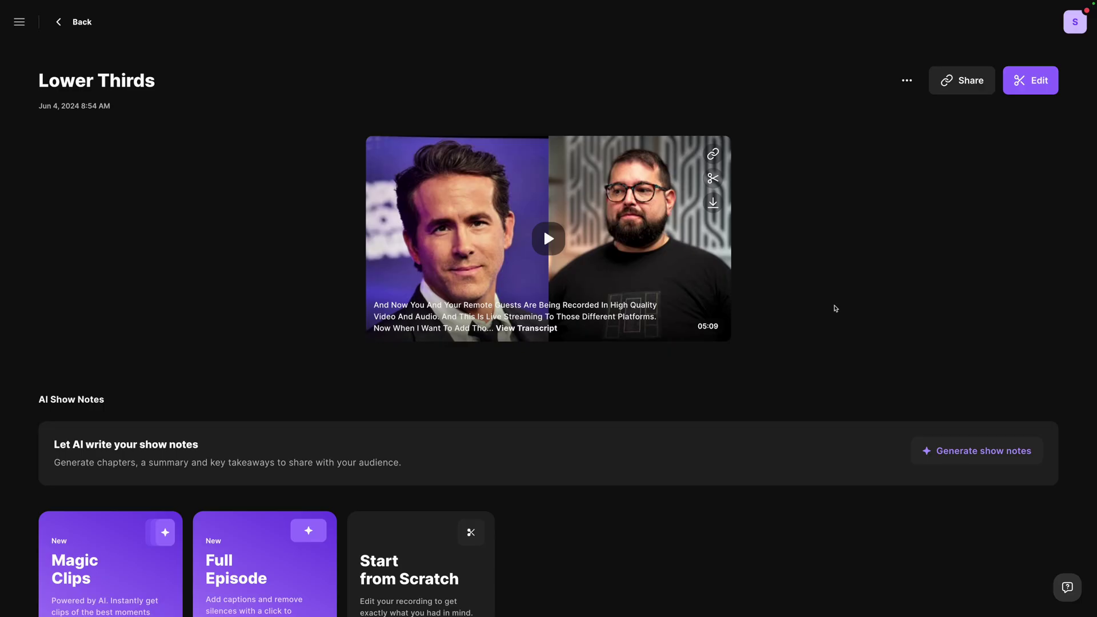
Check the available download formats for the guest's track
scroll(834, 309, down, 5)
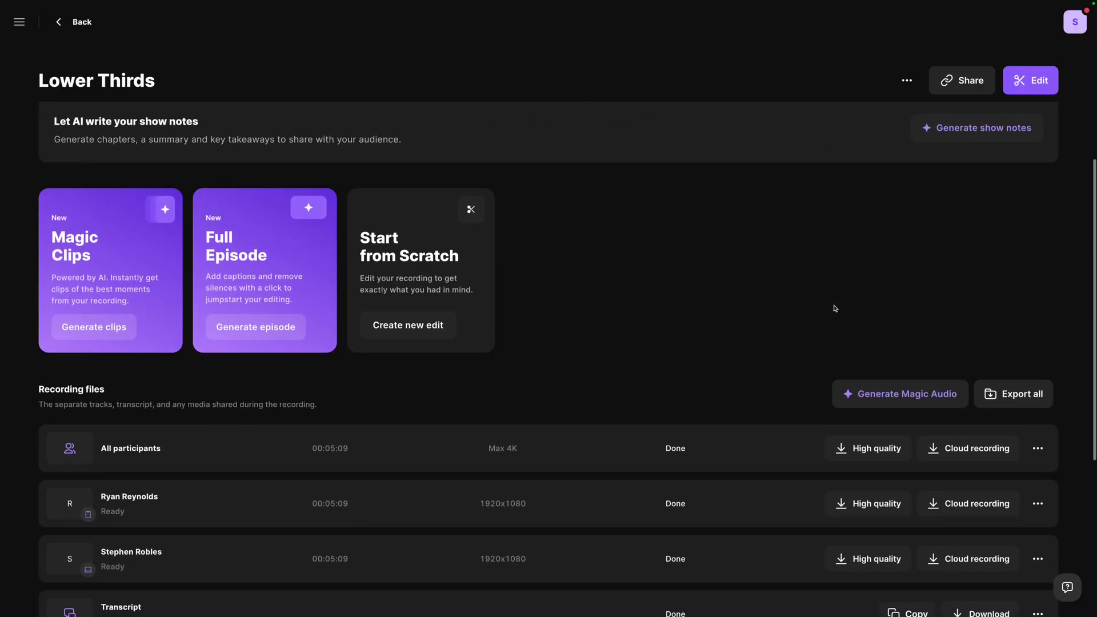
scroll(834, 308, down, 3)
click(863, 338)
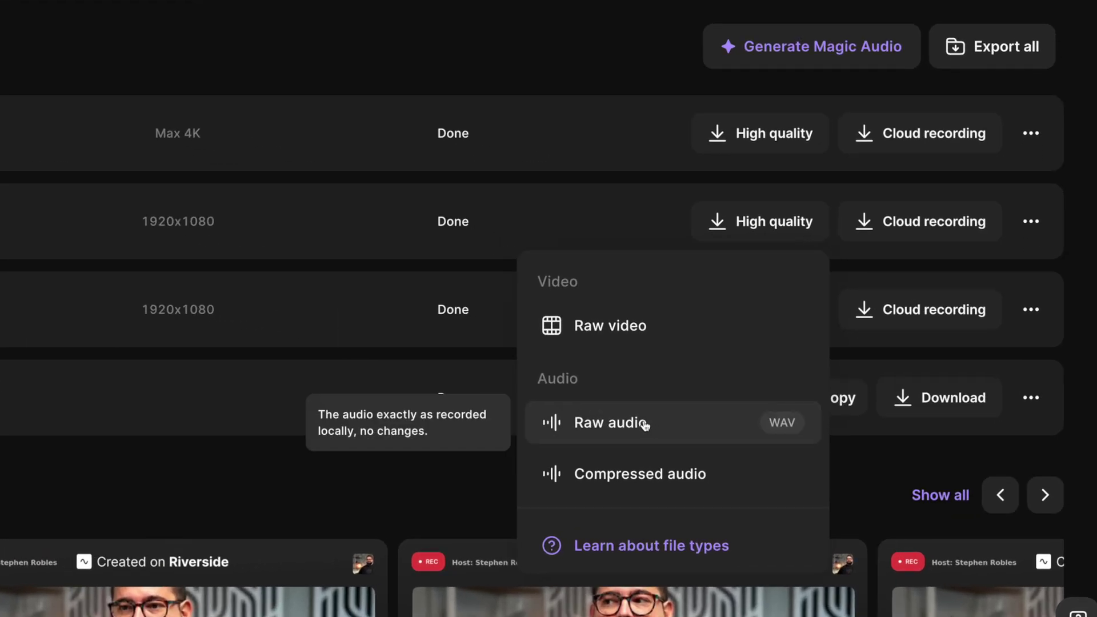
click(420, 8)
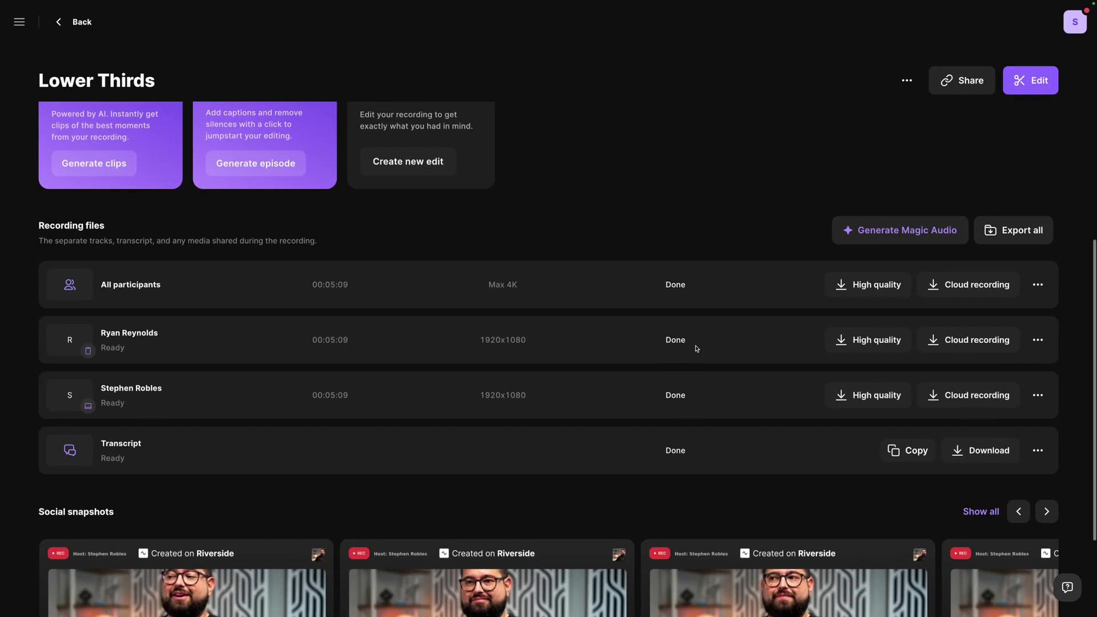
scroll(697, 349, up, 6)
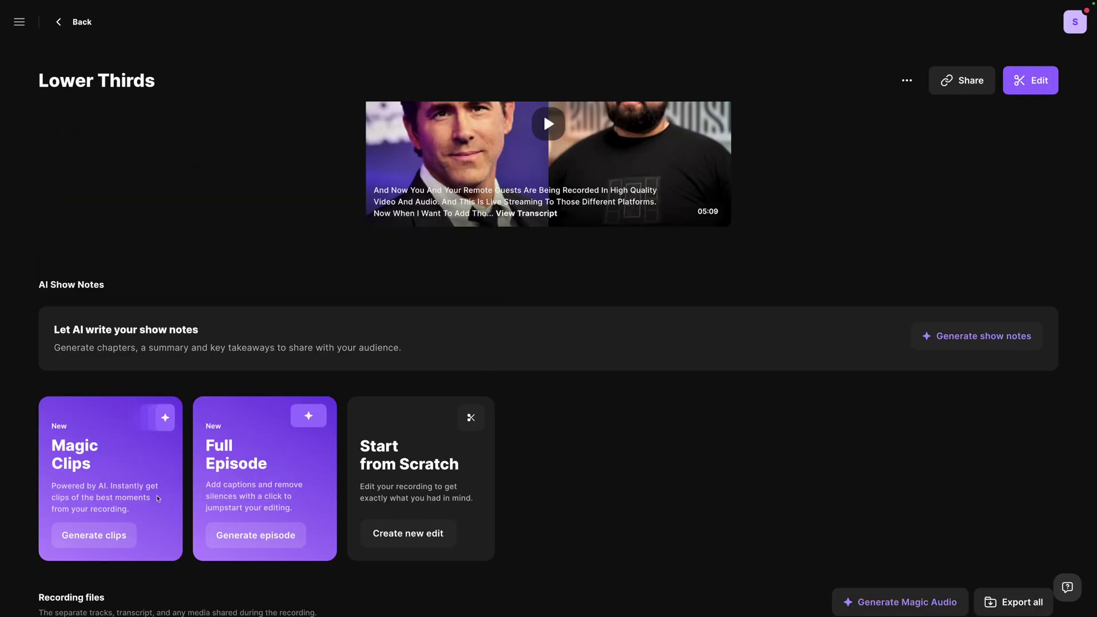
Generate AI show notes and create a new edit of the Lower Thirds recording
click(956, 338)
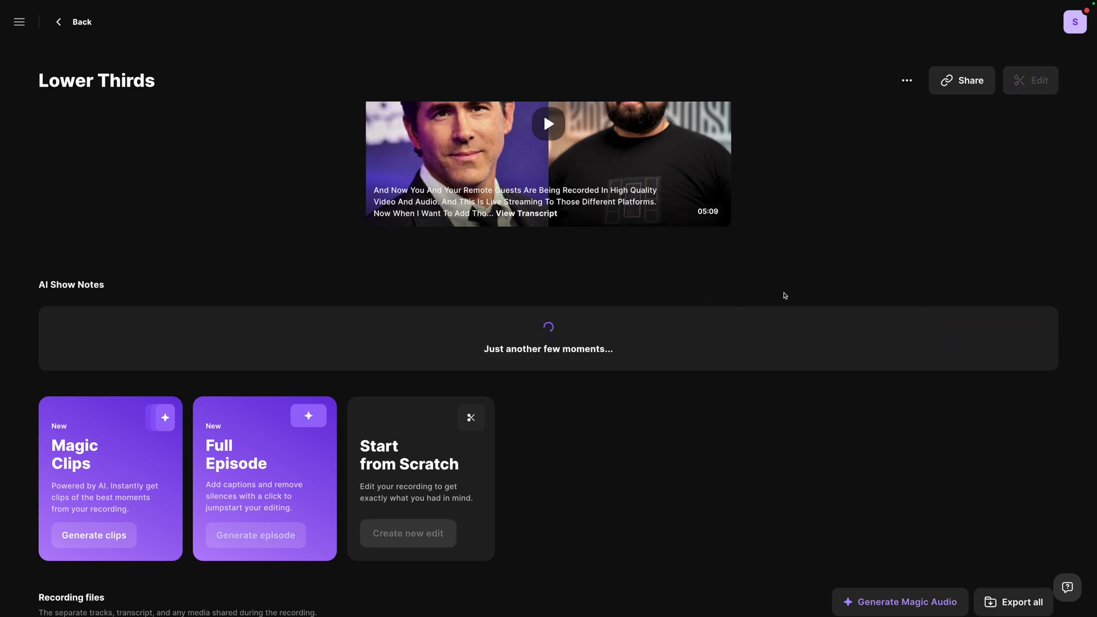
click(1032, 82)
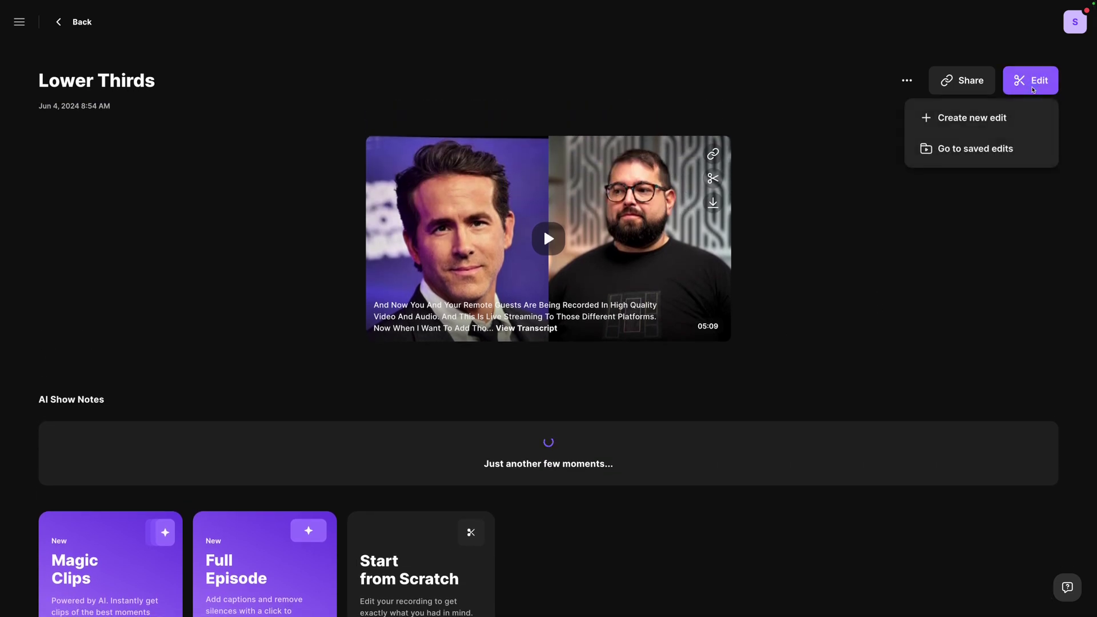
click(935, 117)
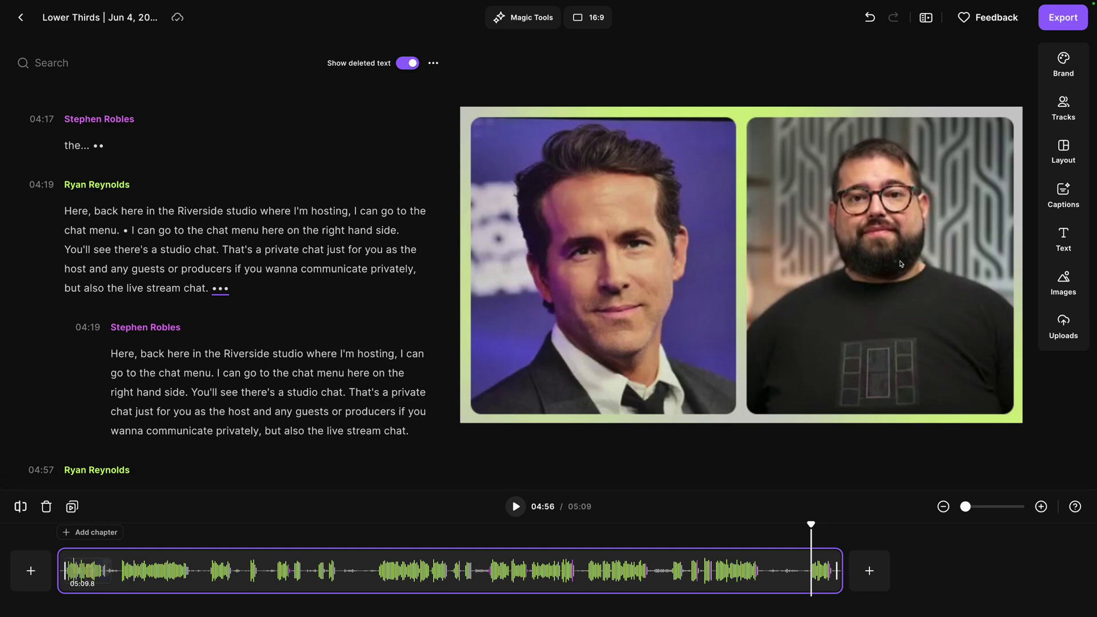
Add the Ryan Reynolds name title and stretch its clip to about 12 seconds from around 04:52
click(1056, 245)
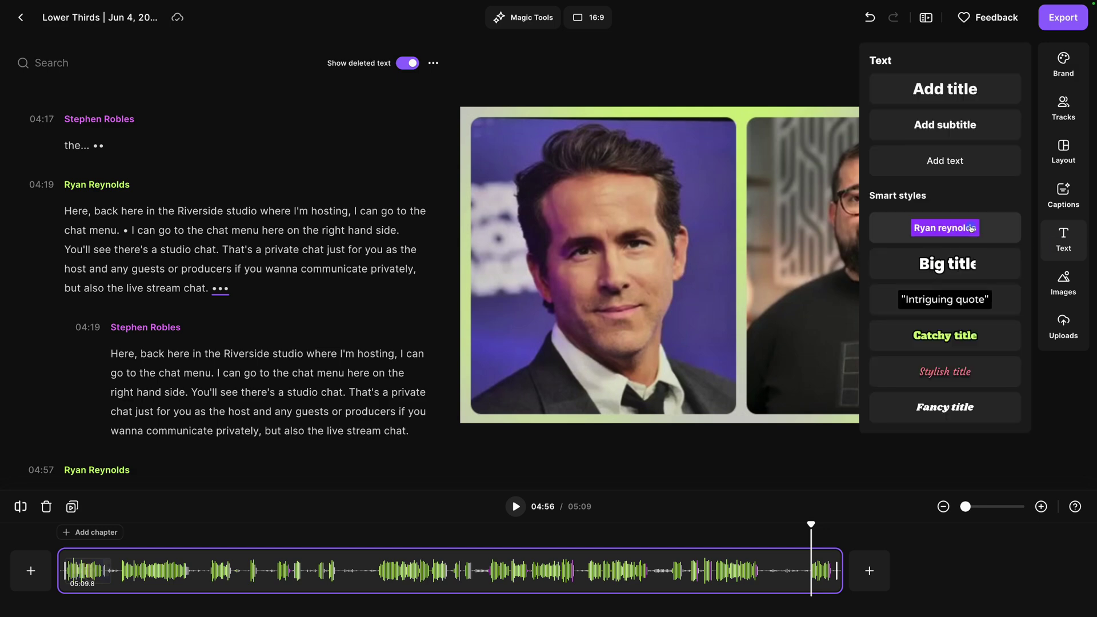
click(965, 244)
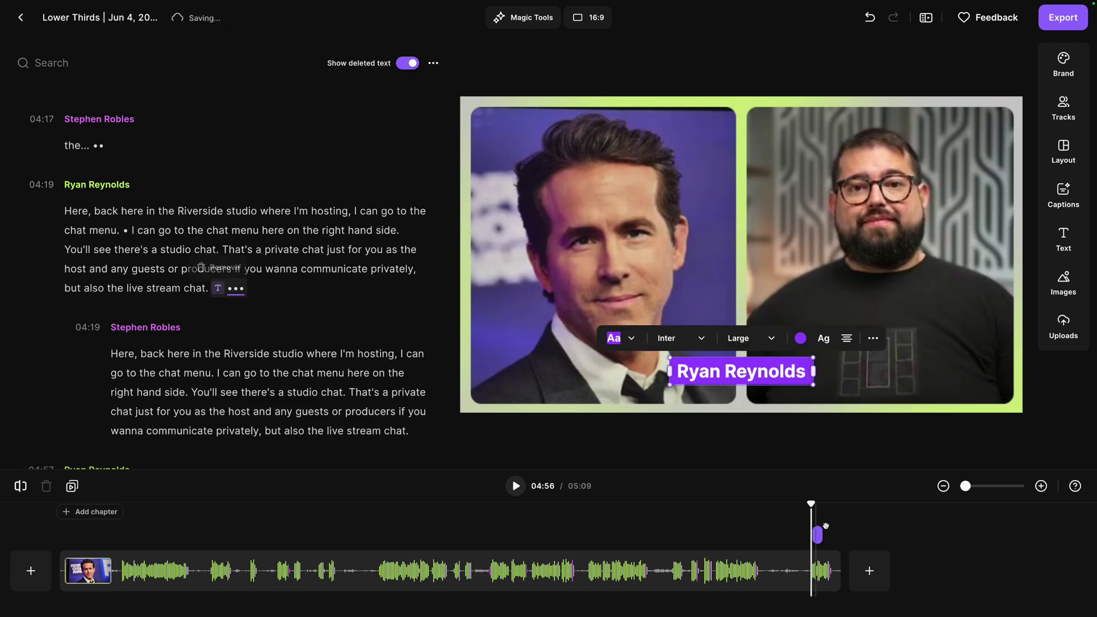
click(1041, 486)
click(1041, 485)
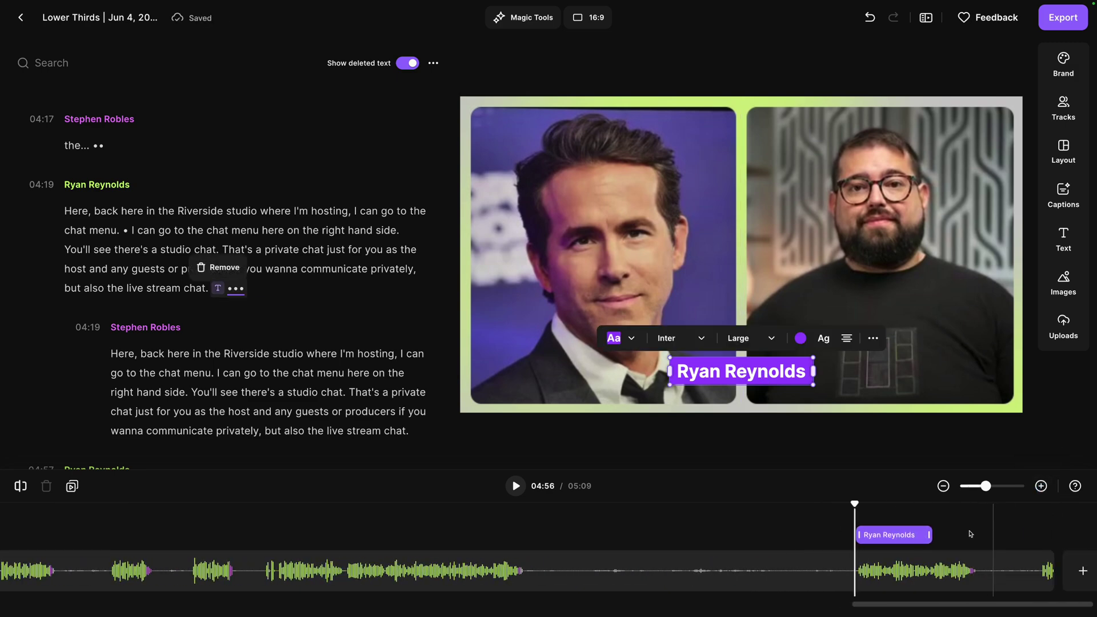
drag(856, 534, 785, 534)
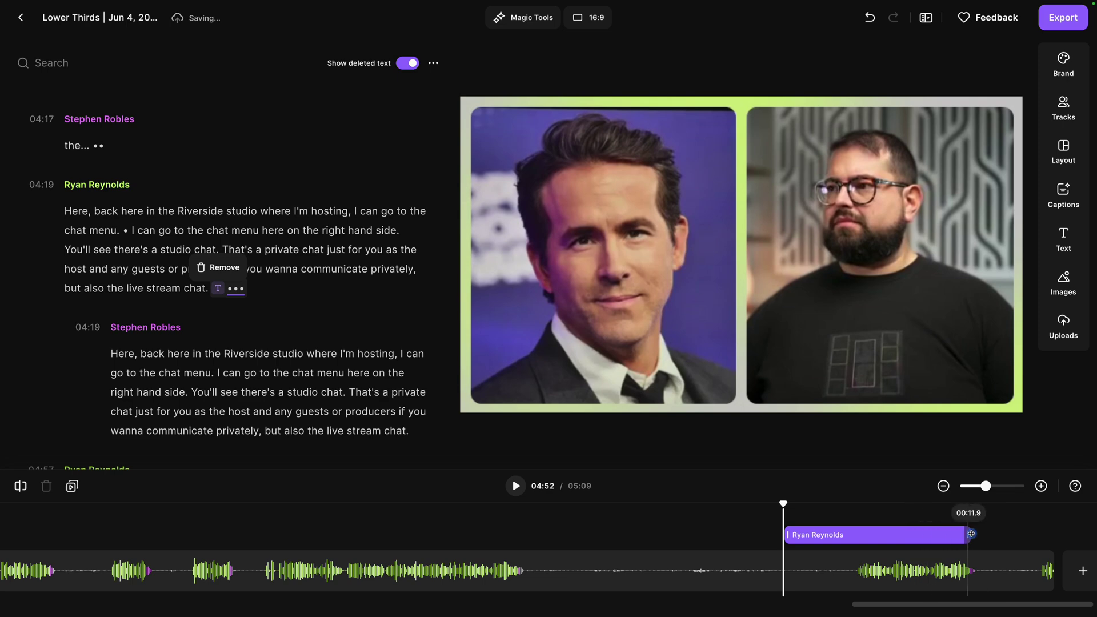
drag(971, 534, 988, 534)
click(850, 572)
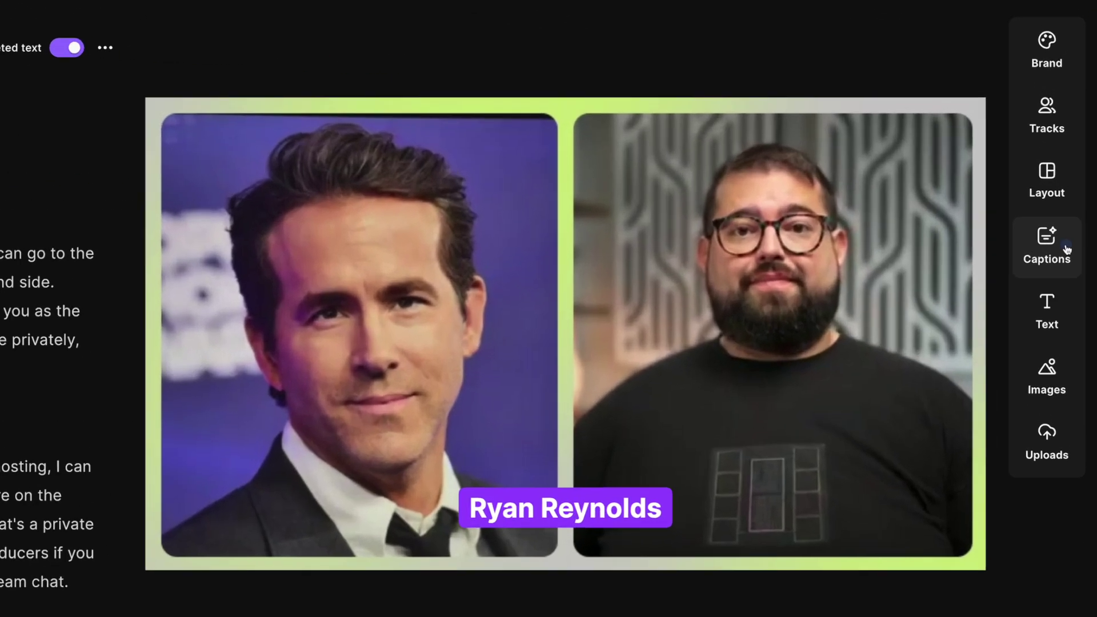
click(1078, 197)
scroll(1005, 253, down, 1)
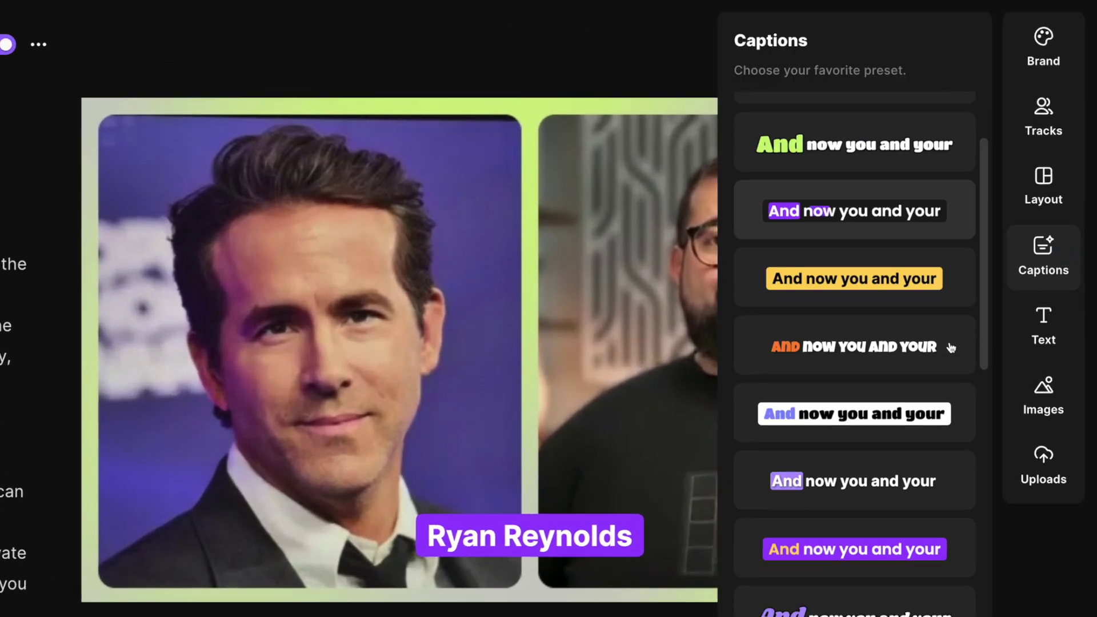
scroll(951, 347, down, 1)
click(1028, 388)
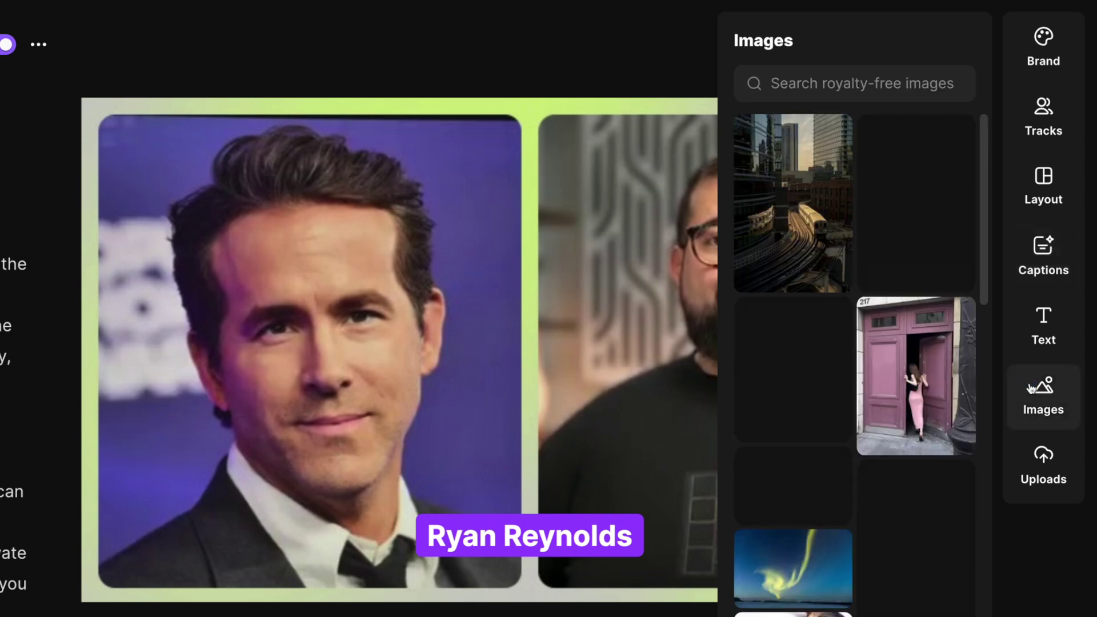
mouse_move(947, 272)
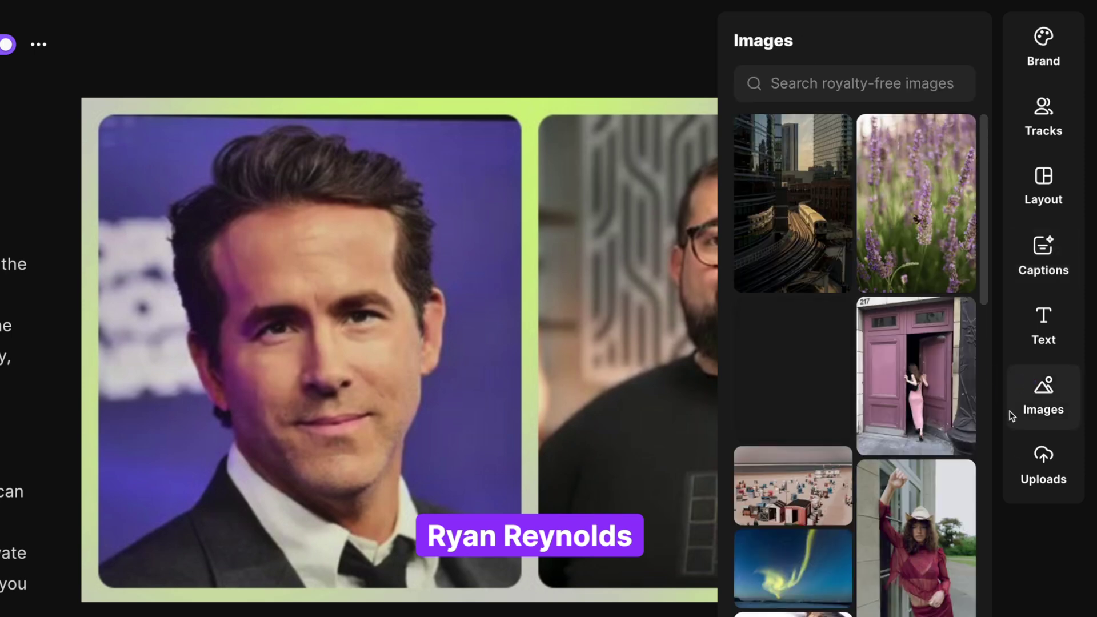
click(1043, 188)
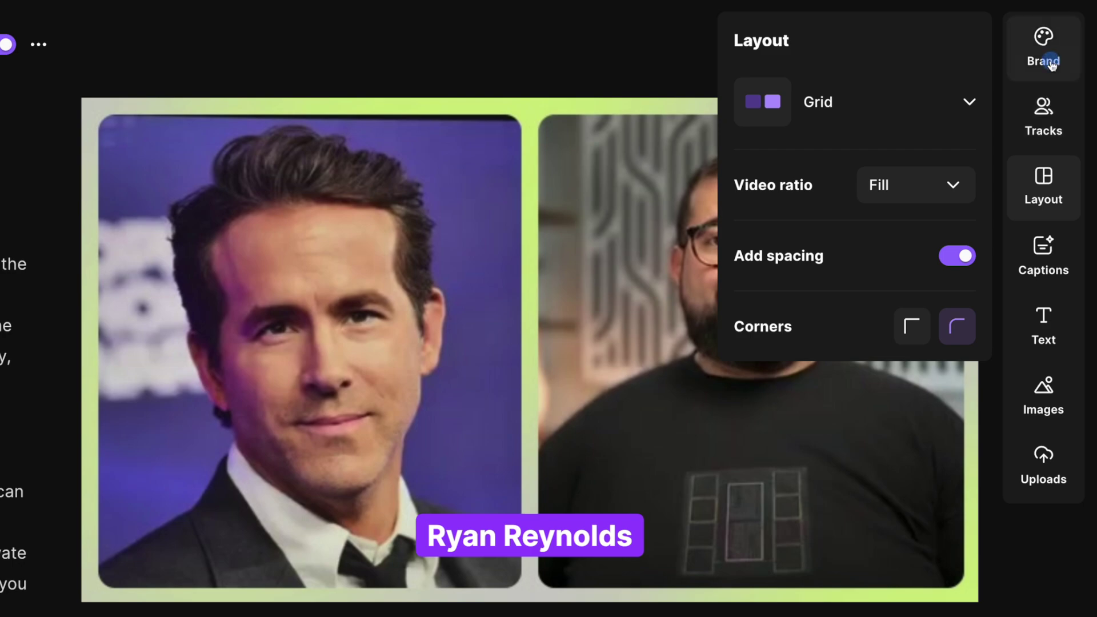
click(1046, 34)
click(1029, 57)
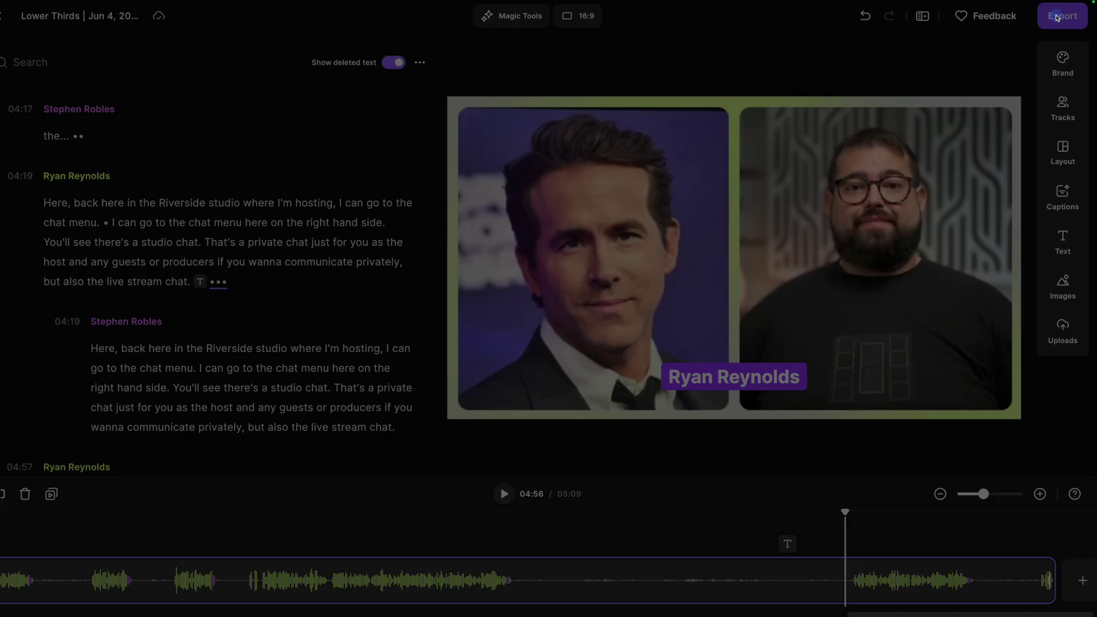
click(1056, 18)
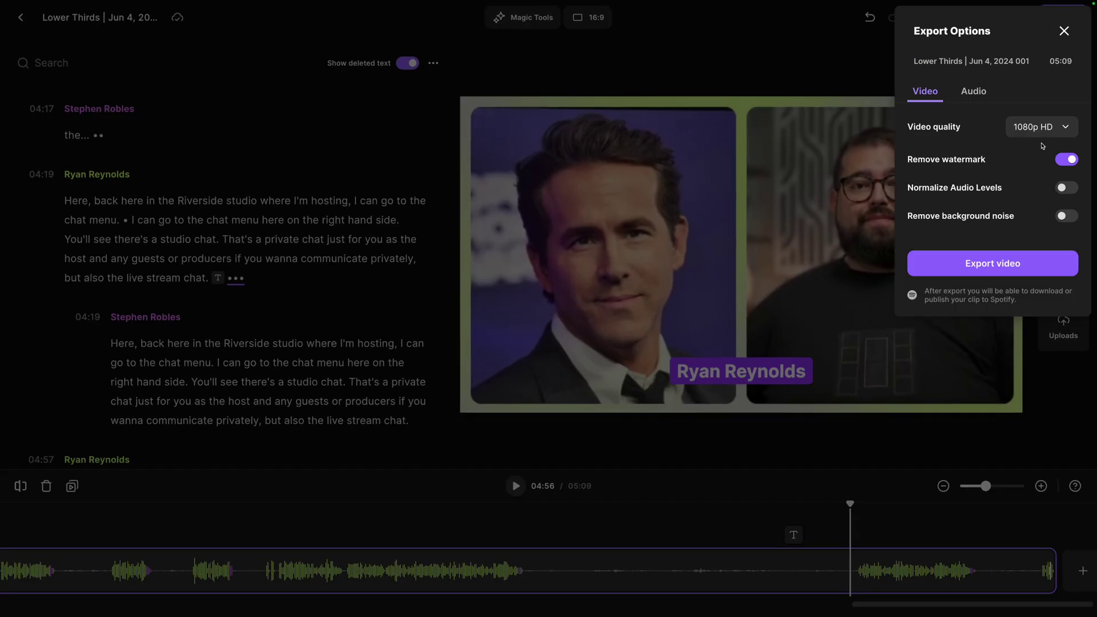
Set export quality to 2160p 4K and turn on Normalize Audio Levels
click(1027, 222)
click(1055, 187)
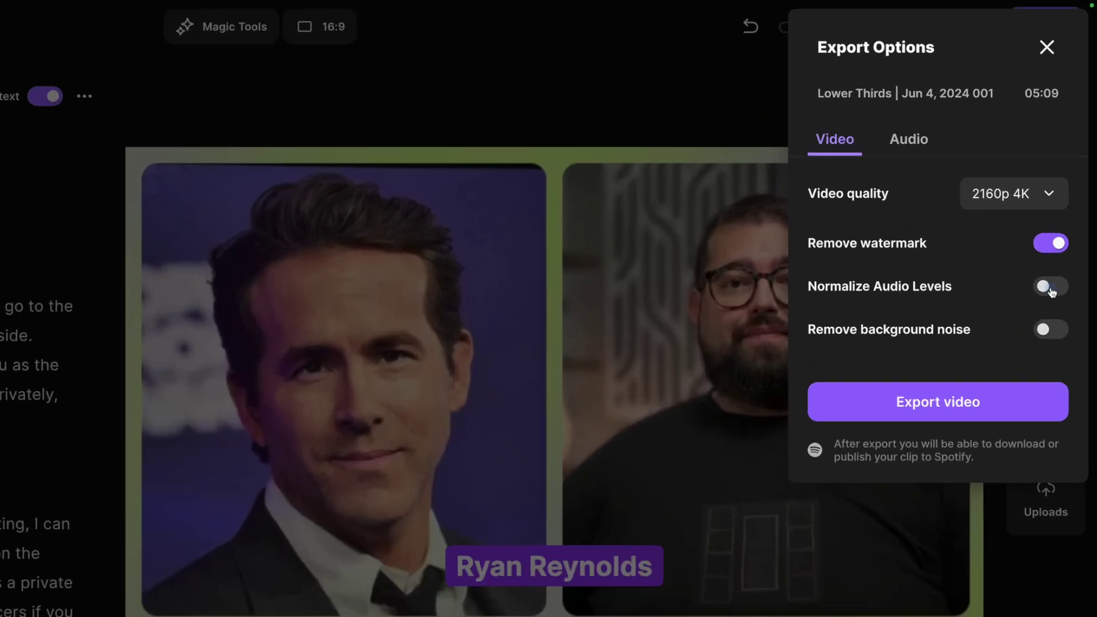